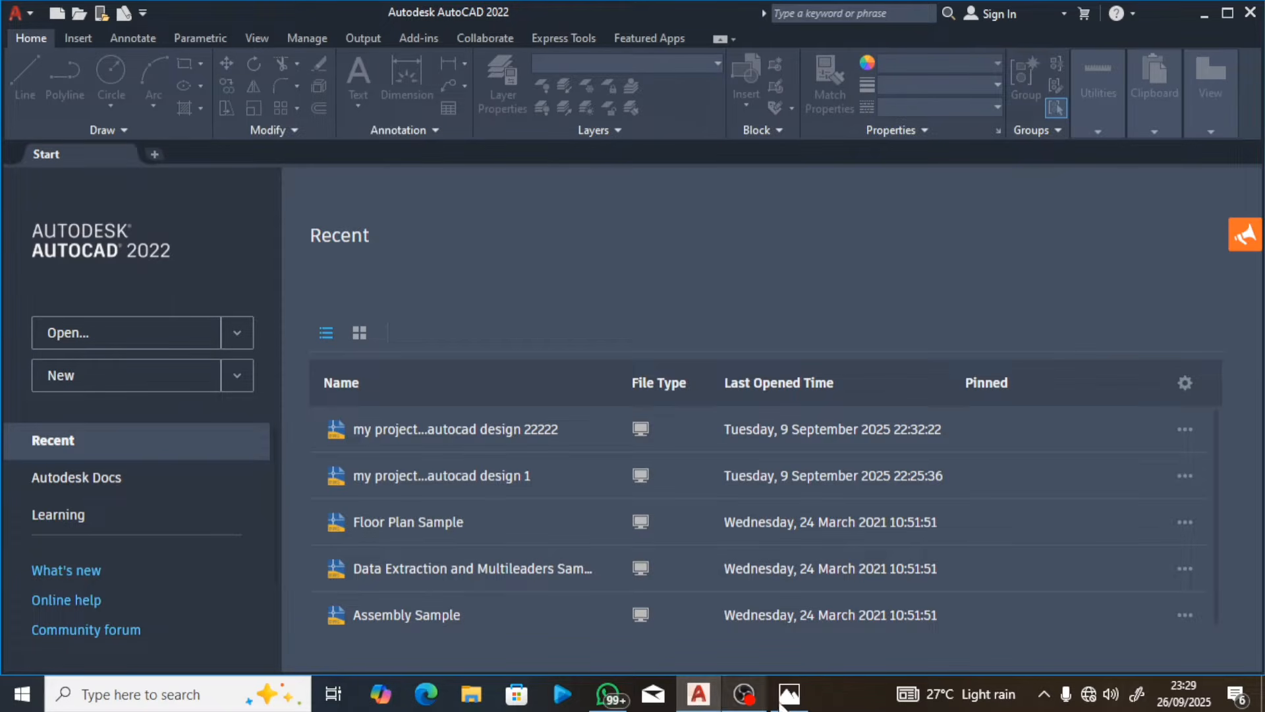
Step: Consult the flange lesson page in Photos and create a new blank drawing in AutoCAD
{"action": "left_click", "coordinate": [798, 704]}
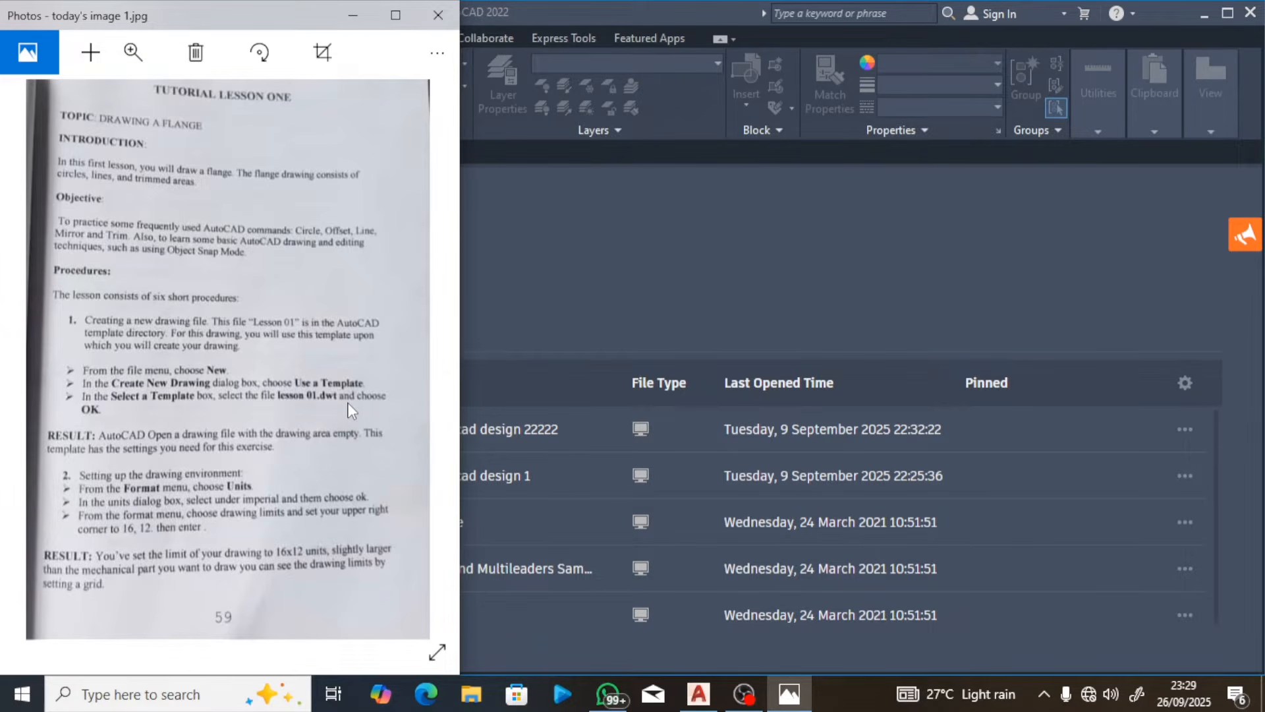
{"action": "left_click", "coordinate": [522, 316]}
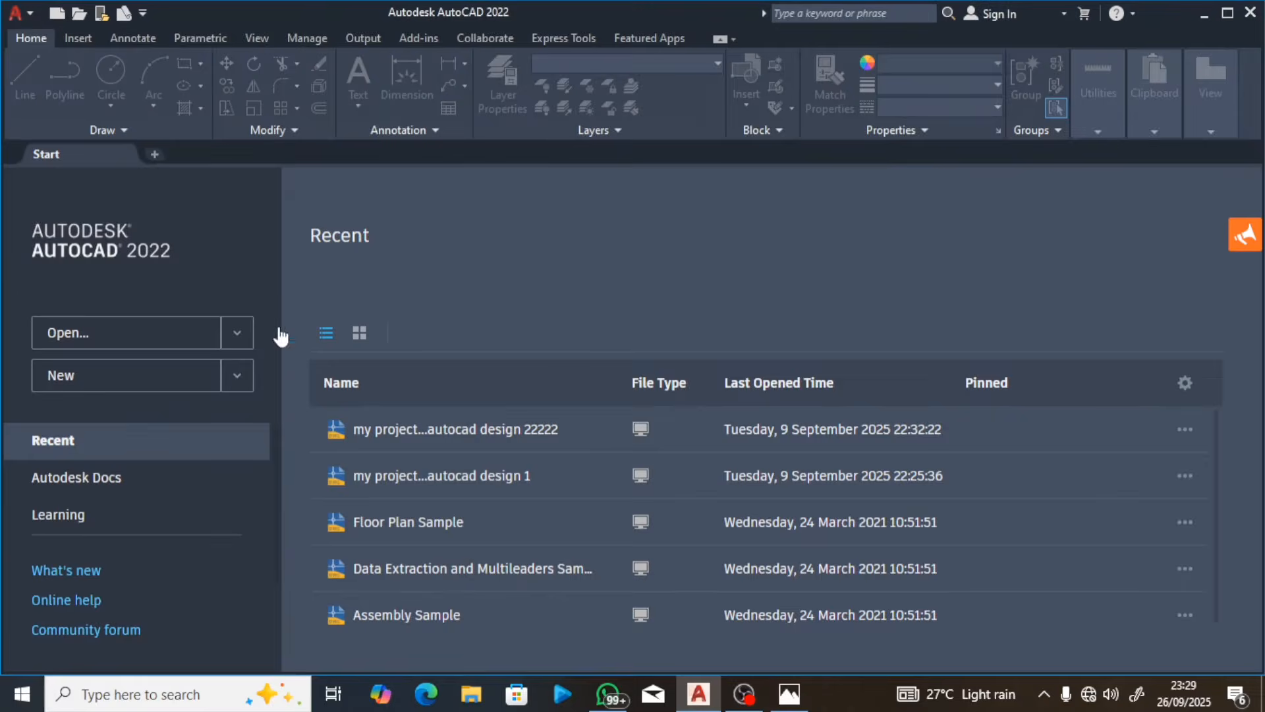
{"action": "left_click", "coordinate": [195, 377]}
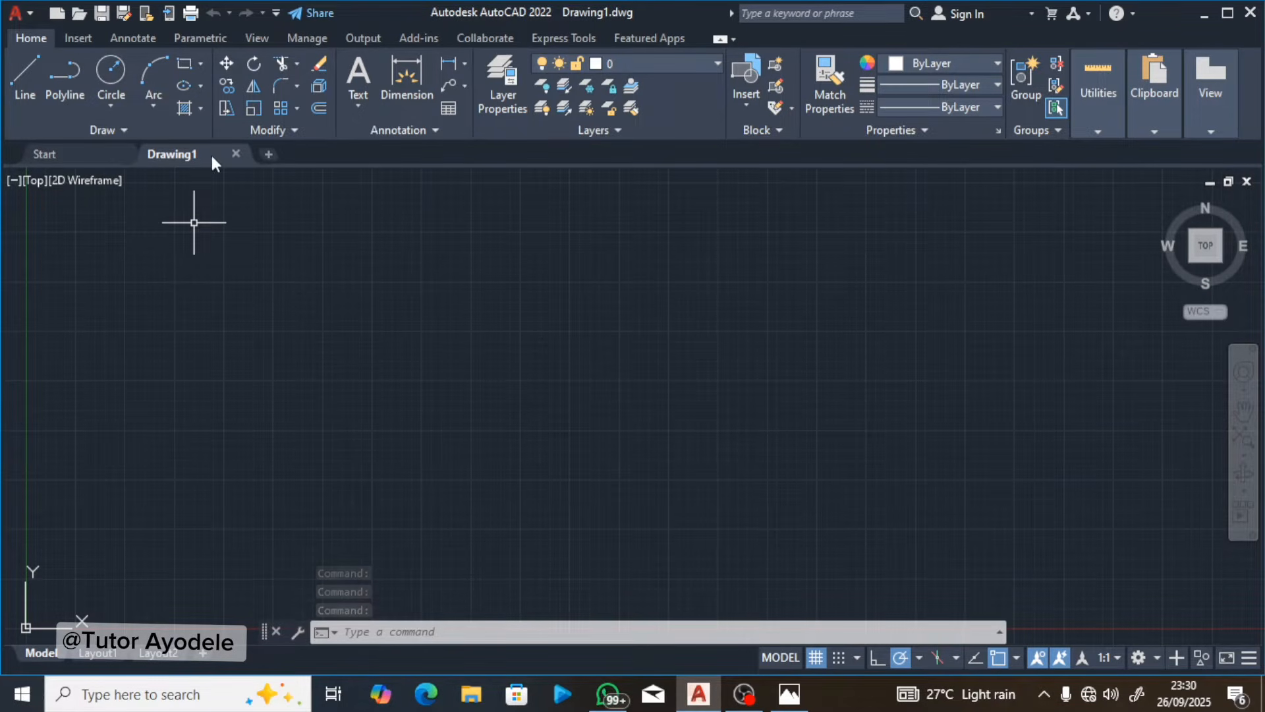
{"action": "mouse_move", "coordinate": [207, 158]}
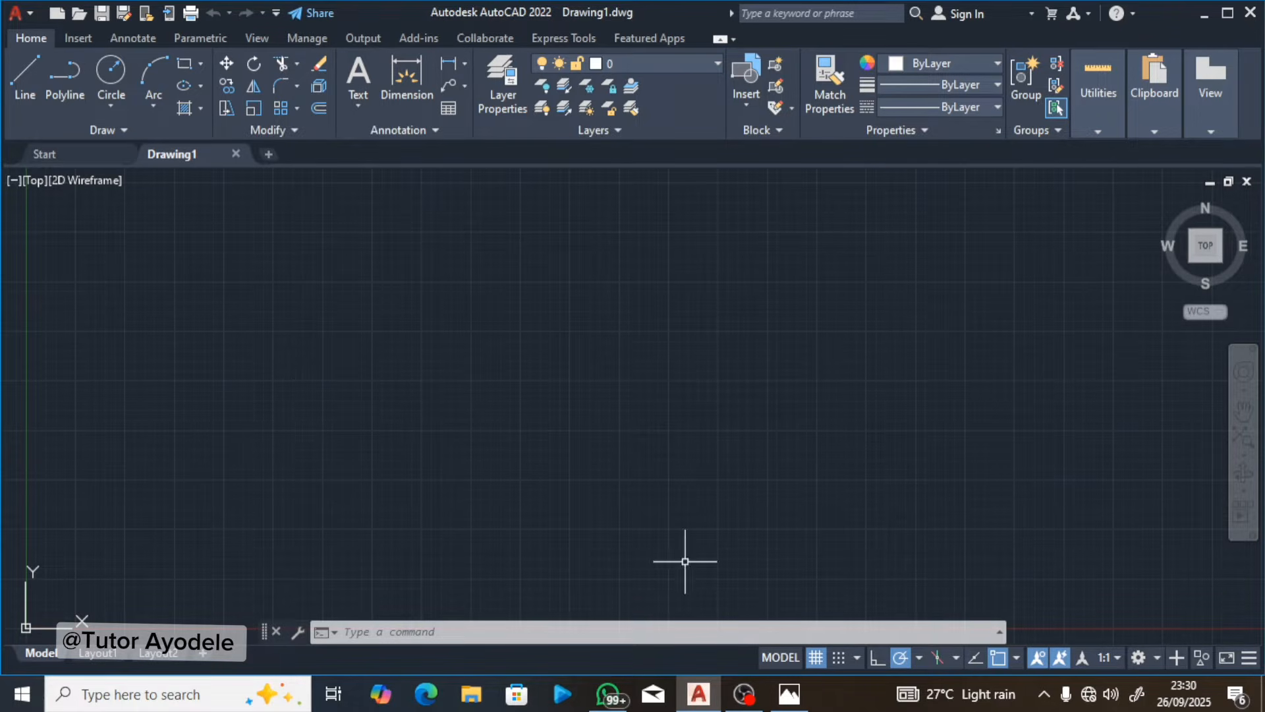
Step: Check the setup instructions in Photos and set the AutoCAD drawing limits from 0,0 to 16,12
{"action": "left_click", "coordinate": [789, 695]}
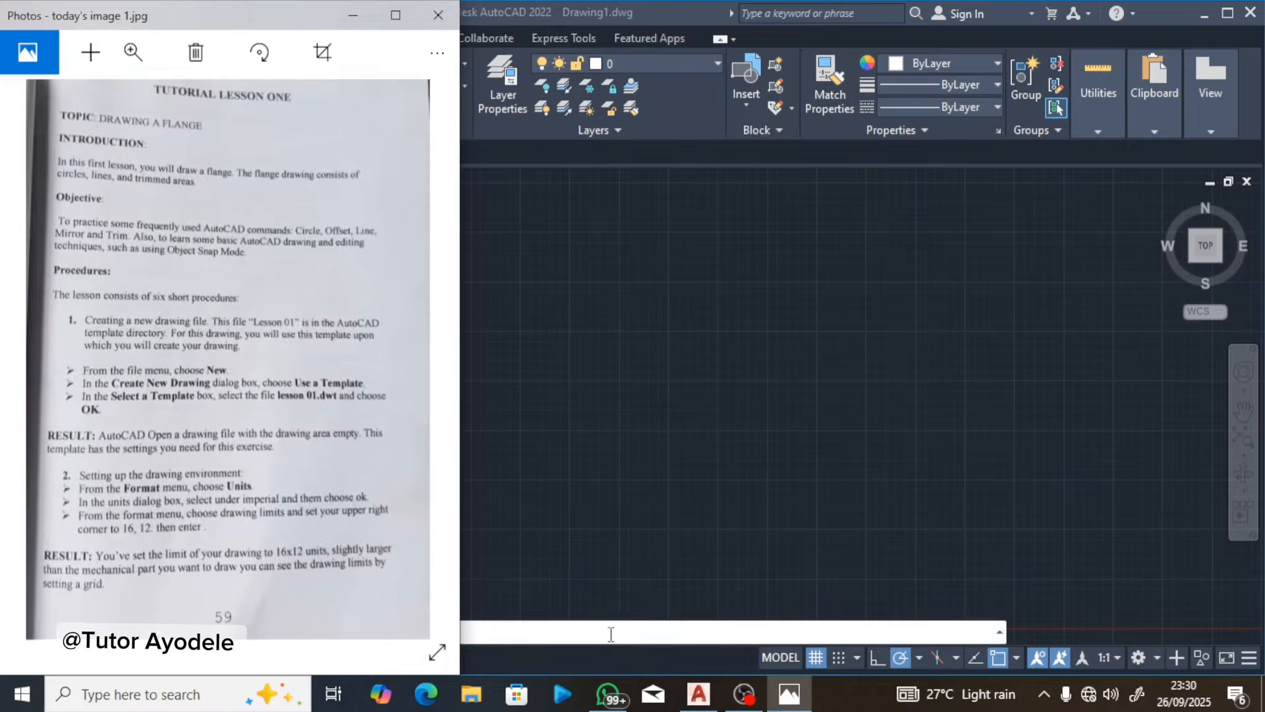
{"action": "left_click", "coordinate": [605, 554]}
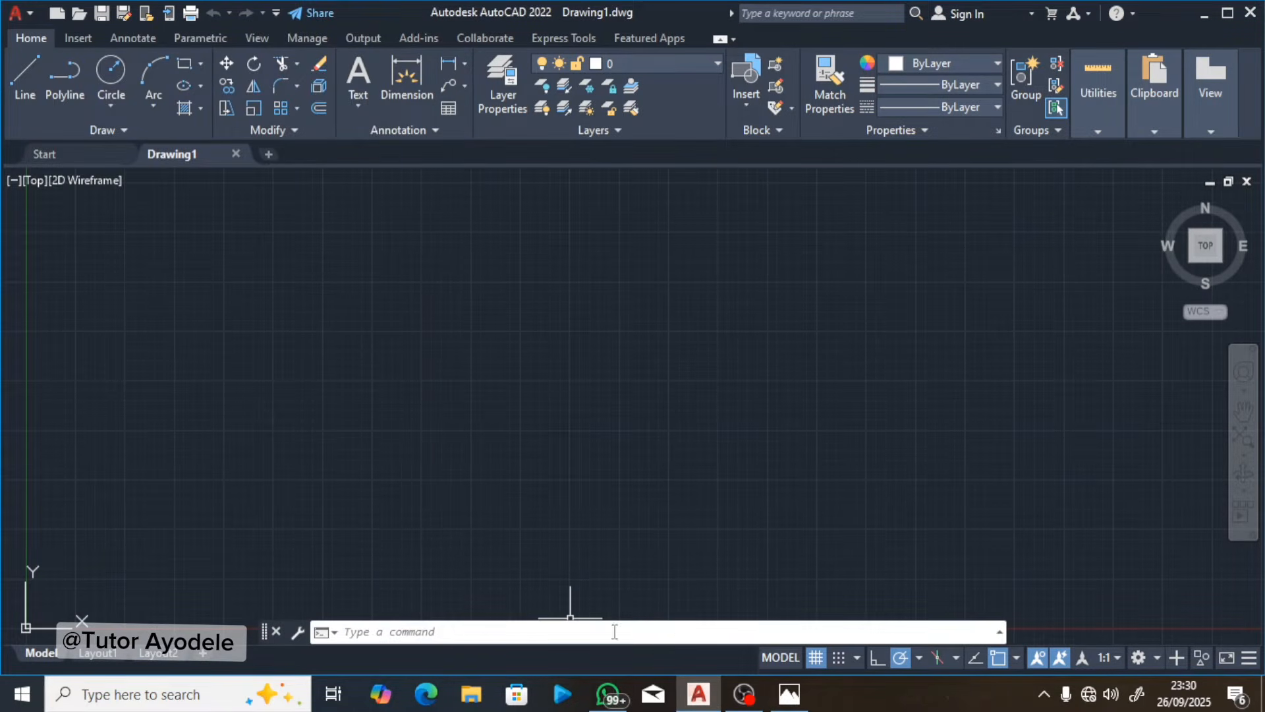
{"action": "left_click", "coordinate": [782, 702]}
{"action": "left_click", "coordinate": [783, 703]}
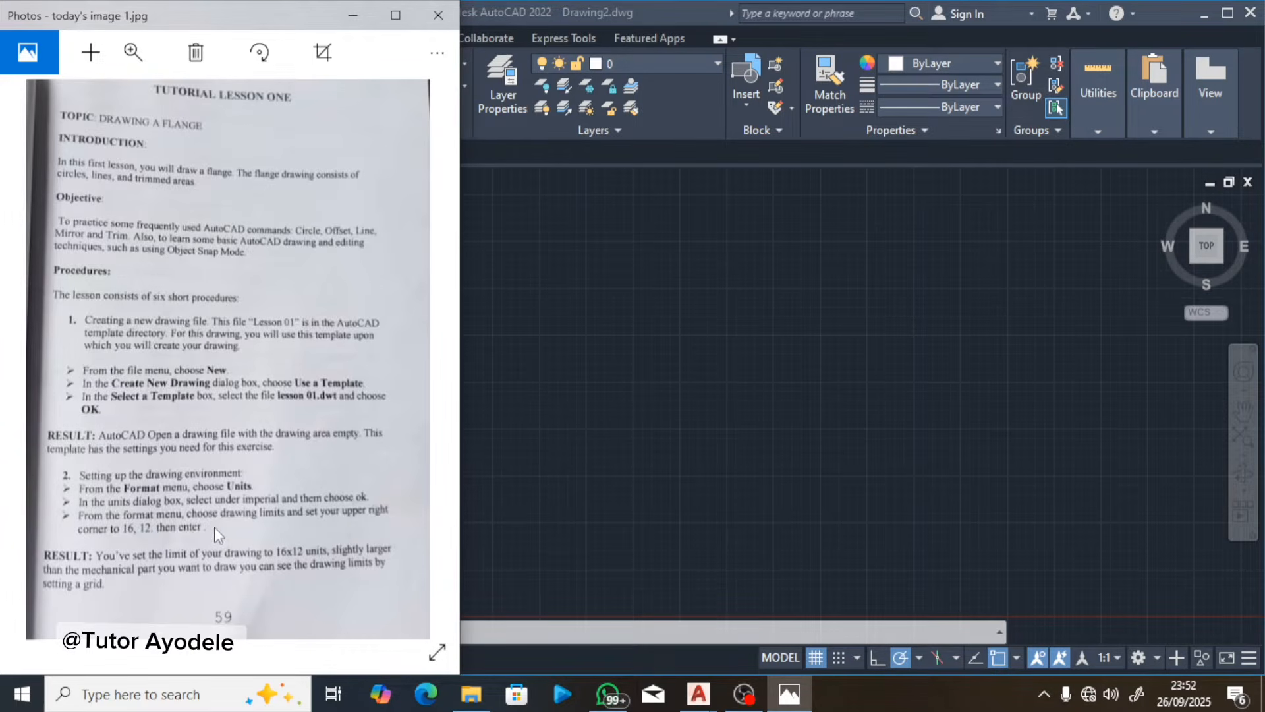
{"action": "left_click", "coordinate": [547, 627]}
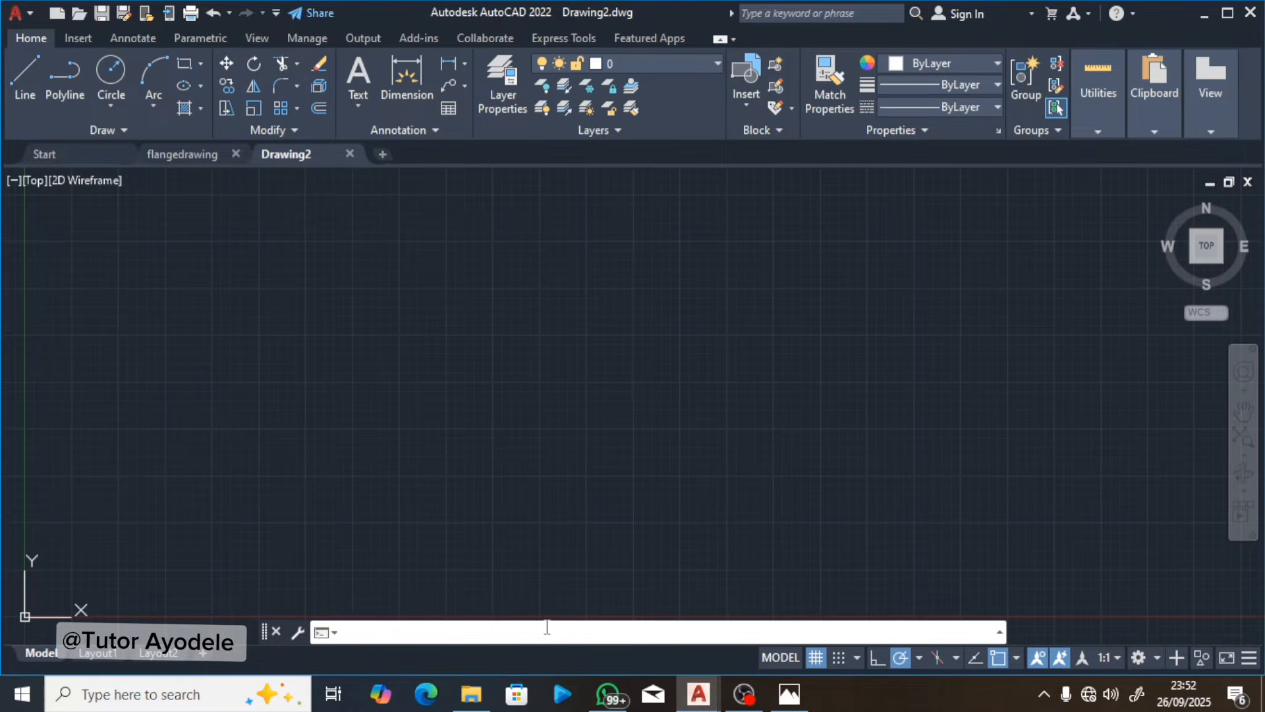
{"action": "type", "text": "LIMIt"}
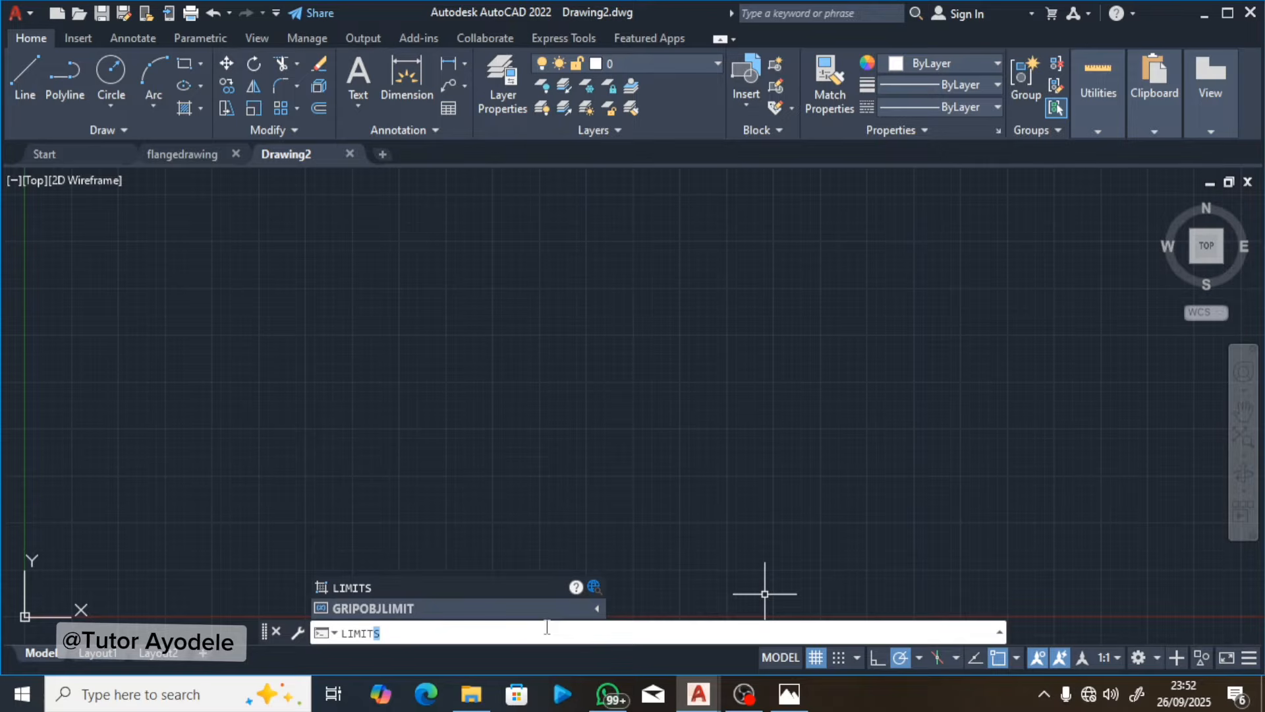
{"action": "key", "text": "Return"}
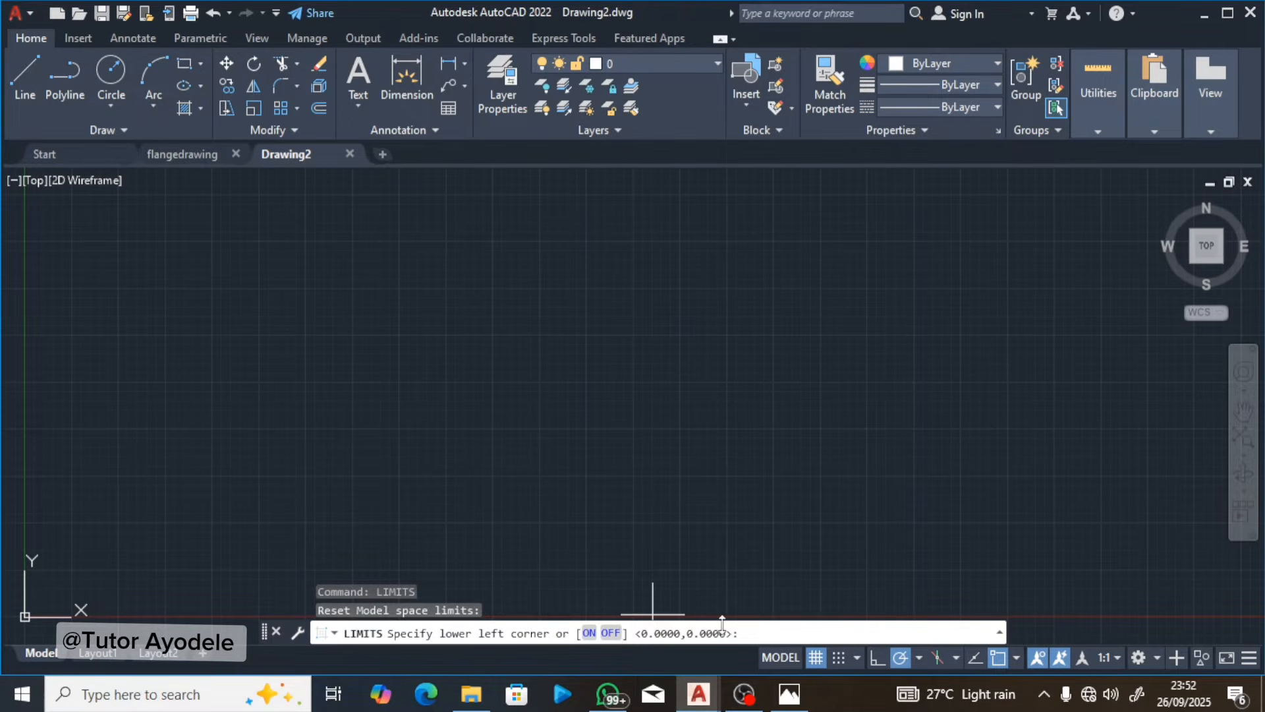
{"action": "type", "text": "0,0"}
{"action": "key", "text": "Return"}
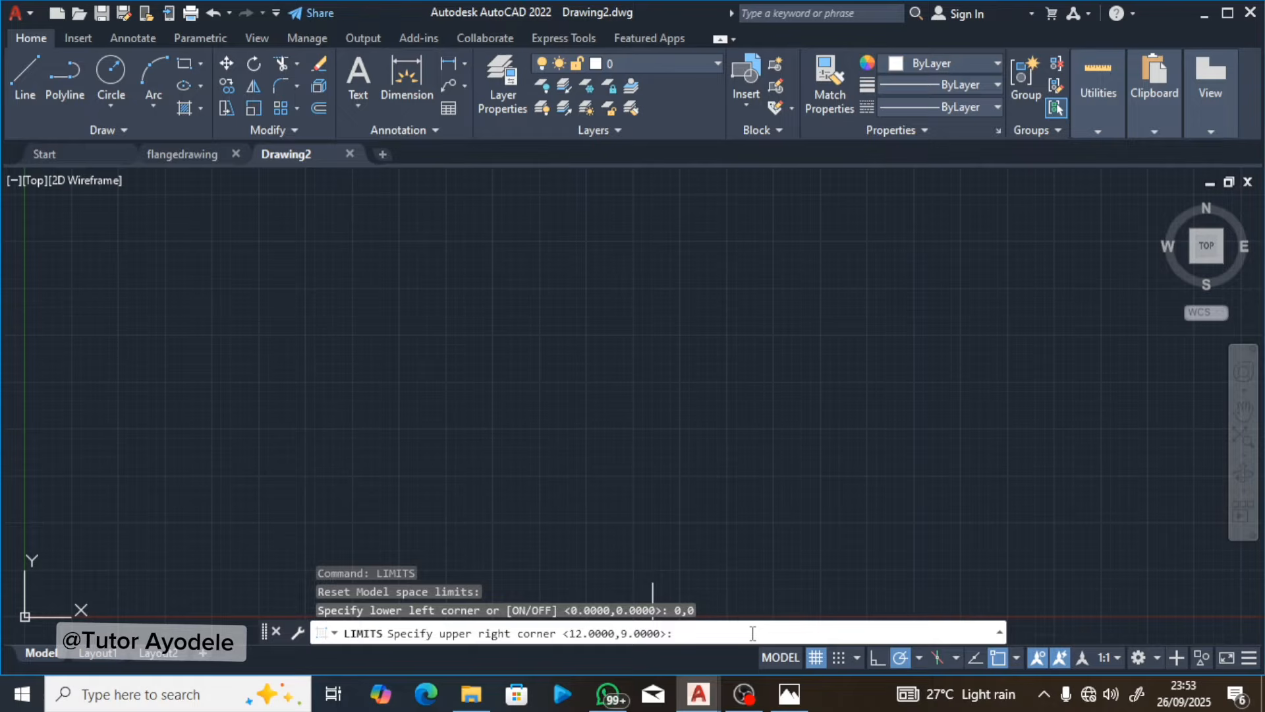
{"action": "type", "text": "16,12"}
{"action": "key", "text": "Return"}
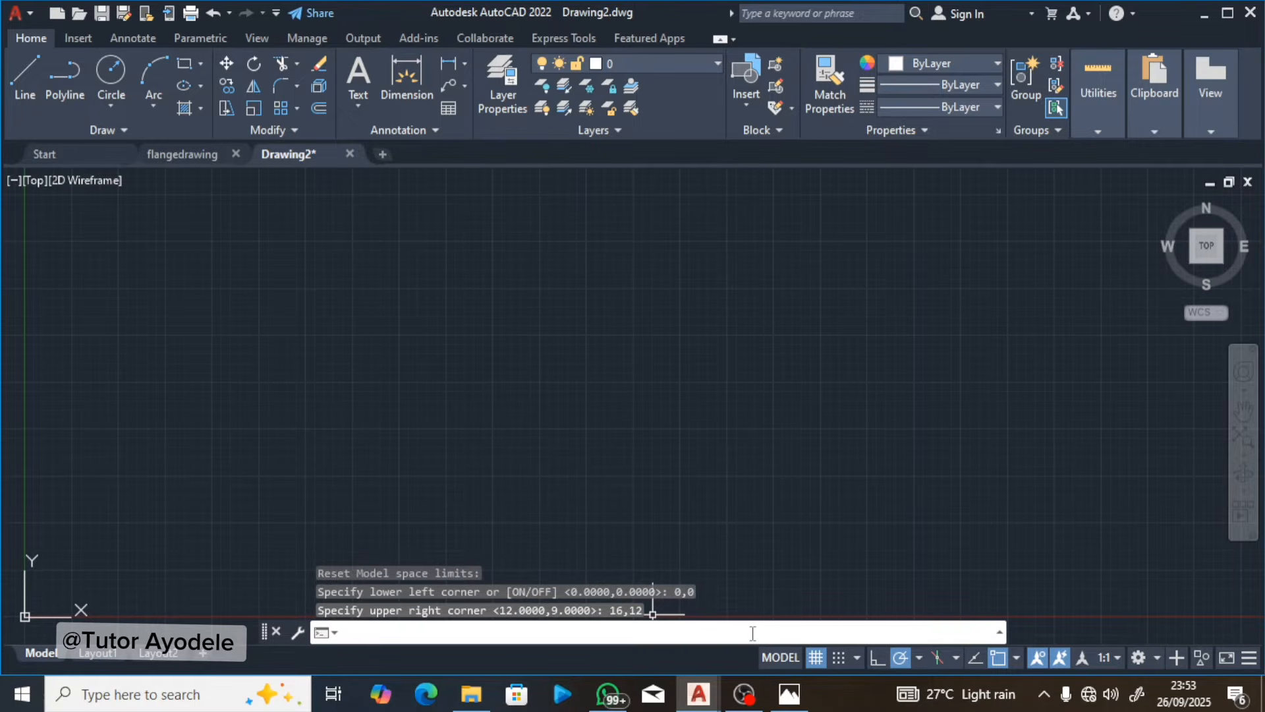
Step: Recheck the lesson page in Photos and set the AutoCAD drawing units to 0.0 length precision and a Millimeters insertion scale
{"action": "left_click", "coordinate": [789, 697]}
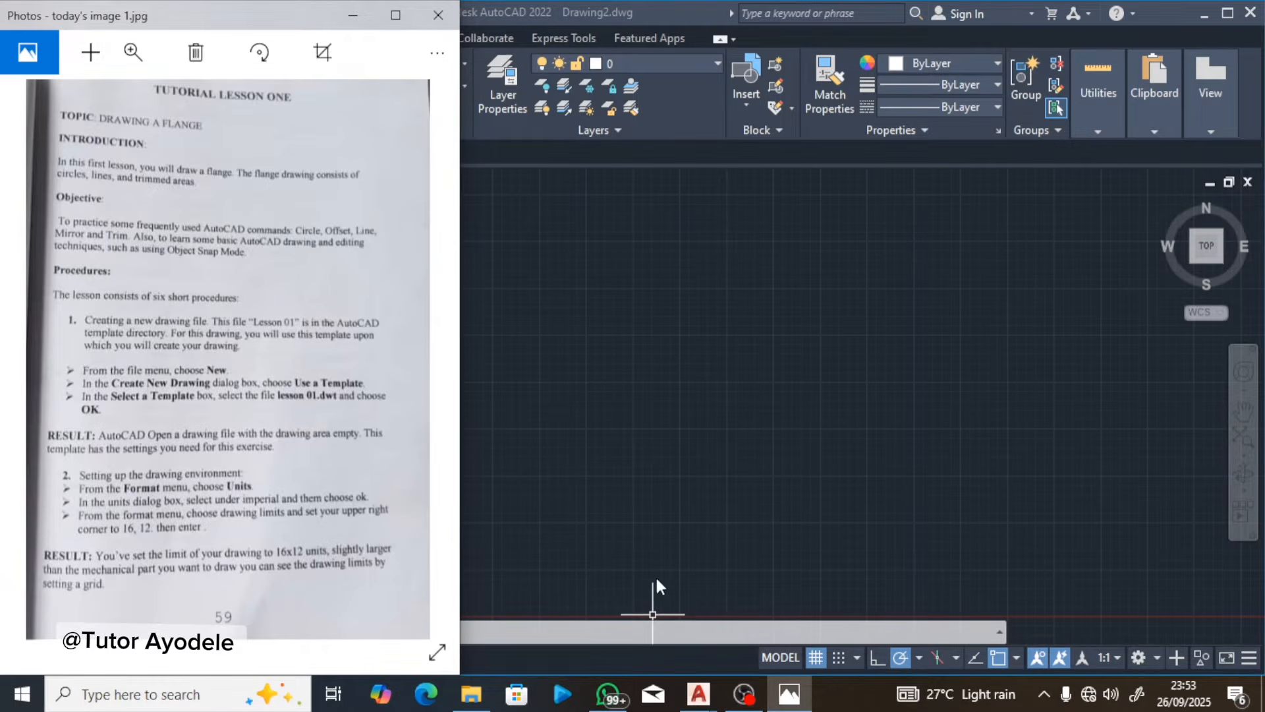
{"action": "left_click", "coordinate": [697, 564]}
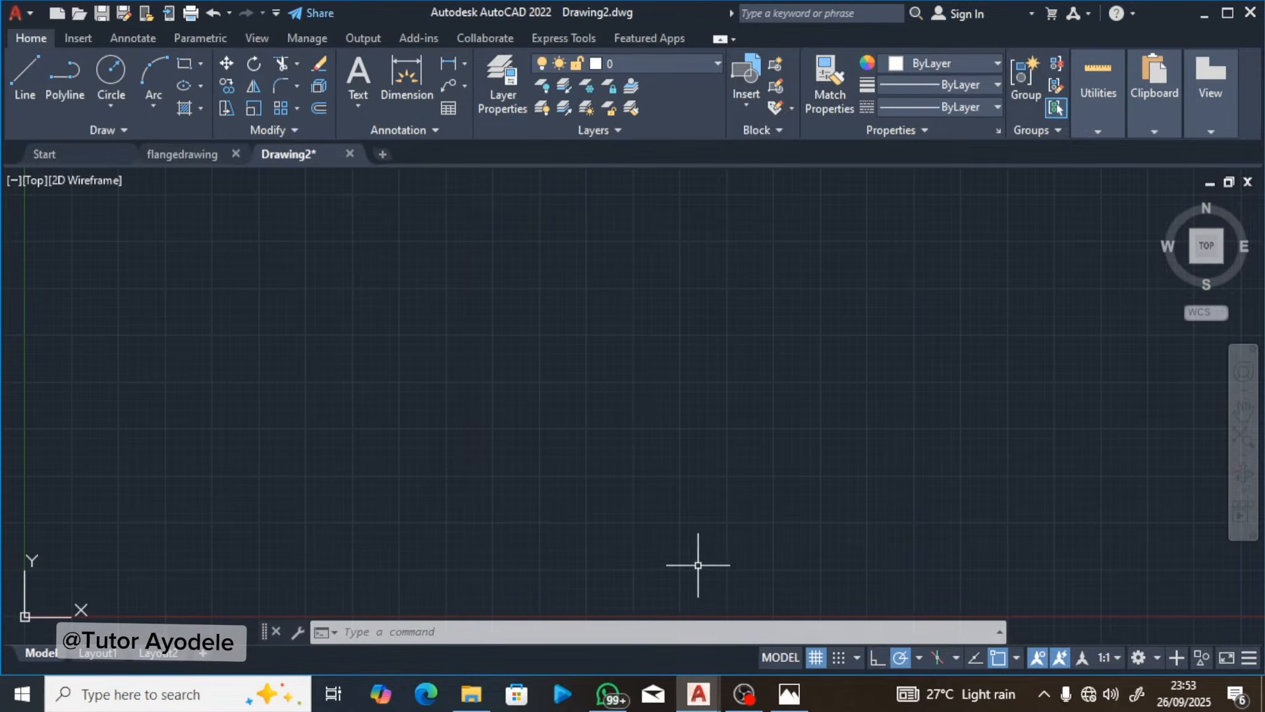
{"action": "left_click", "coordinate": [492, 636]}
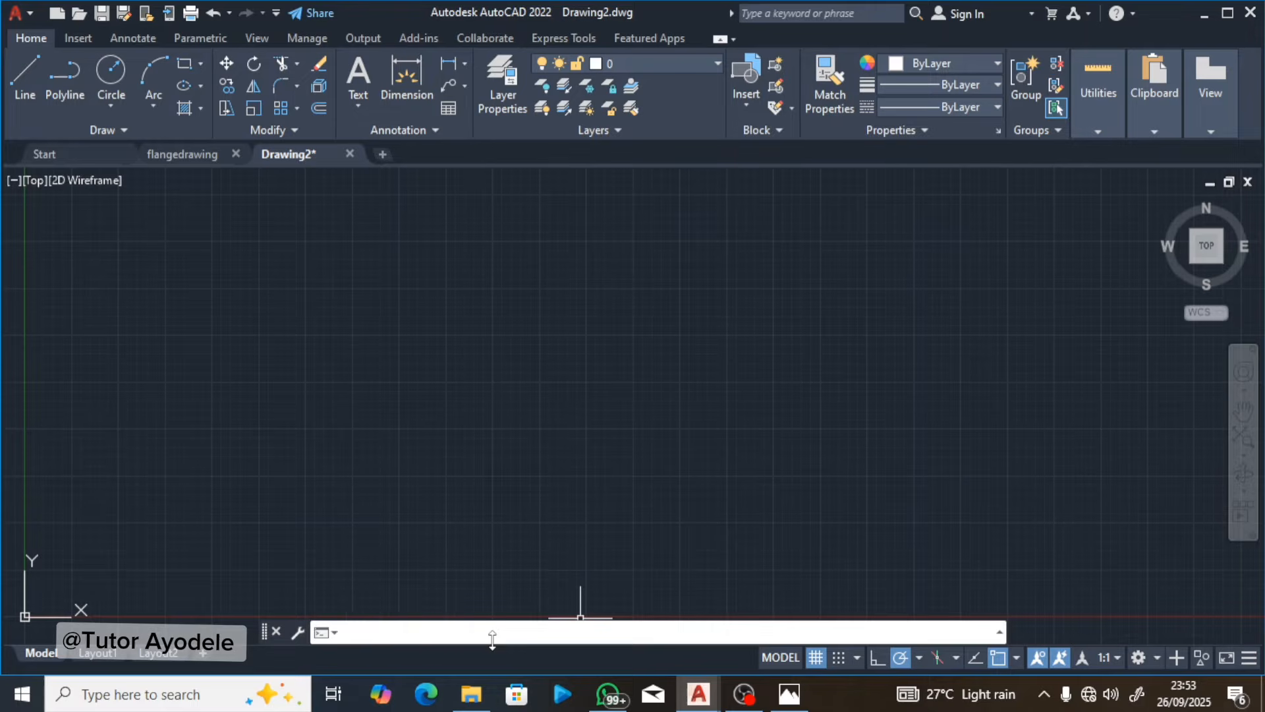
{"action": "type", "text": "UNIt"}
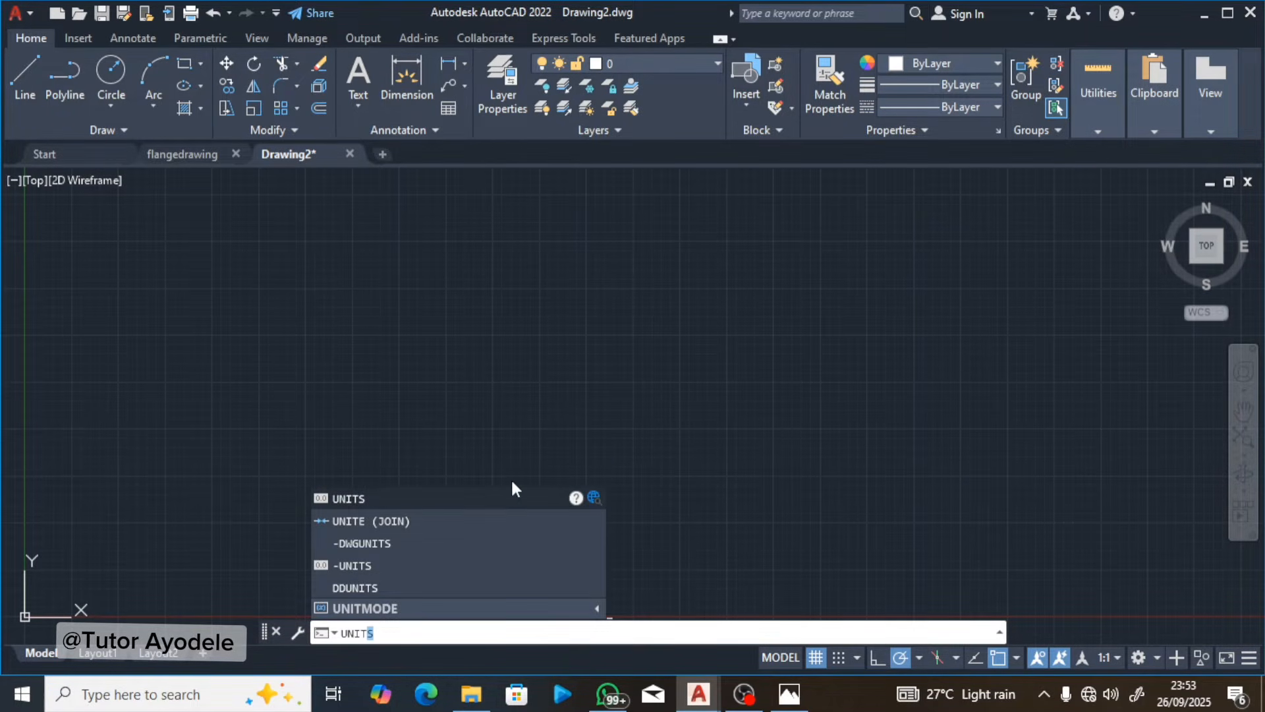
{"action": "left_click", "coordinate": [508, 497]}
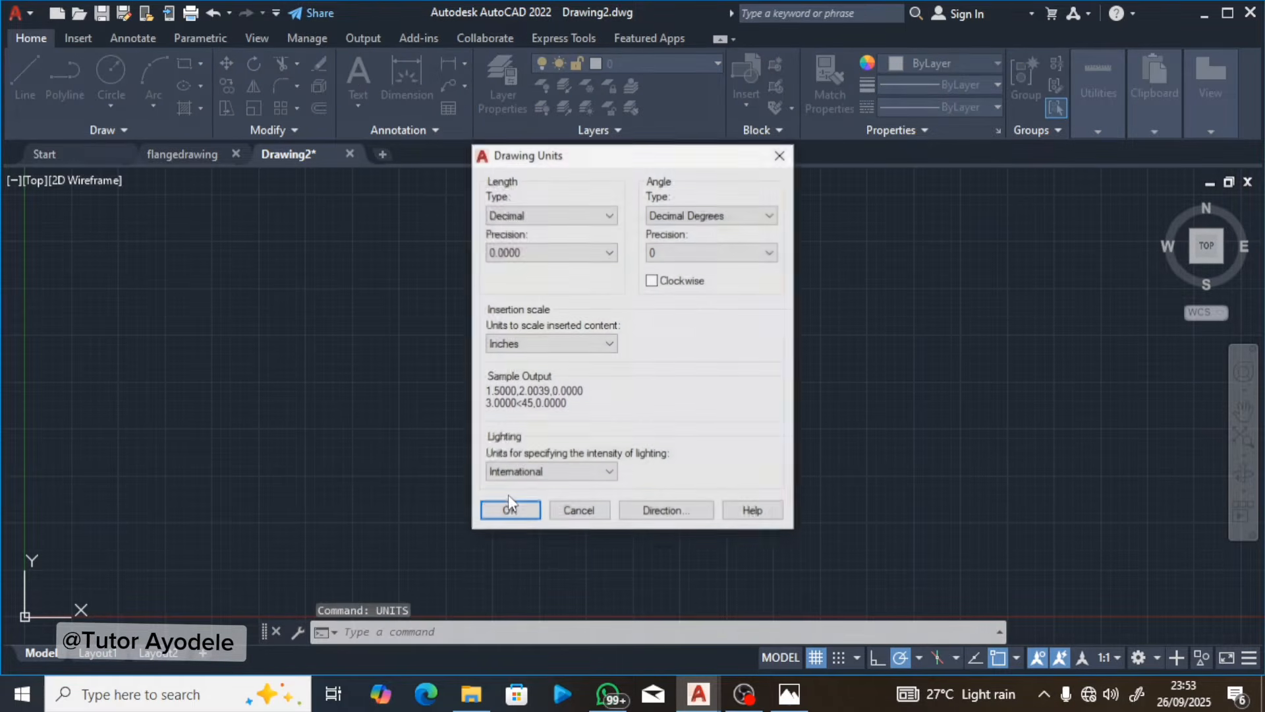
{"action": "left_click", "coordinate": [559, 250]}
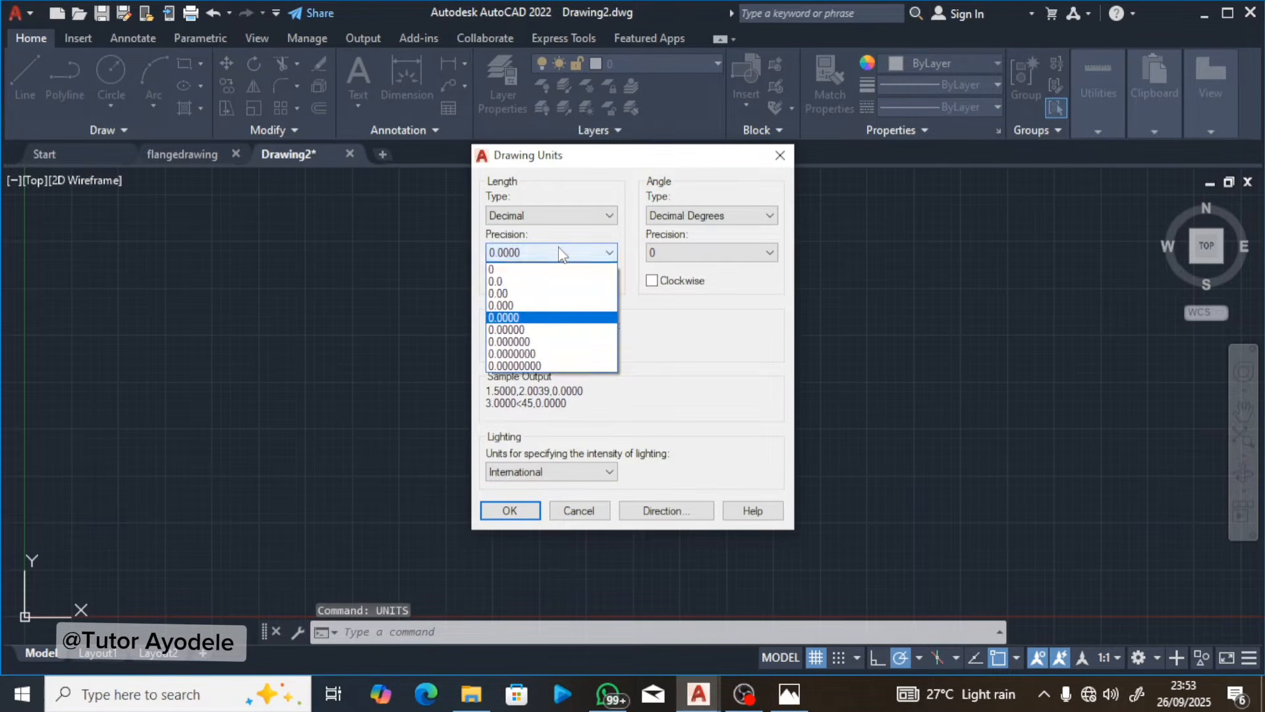
{"action": "left_click", "coordinate": [558, 282]}
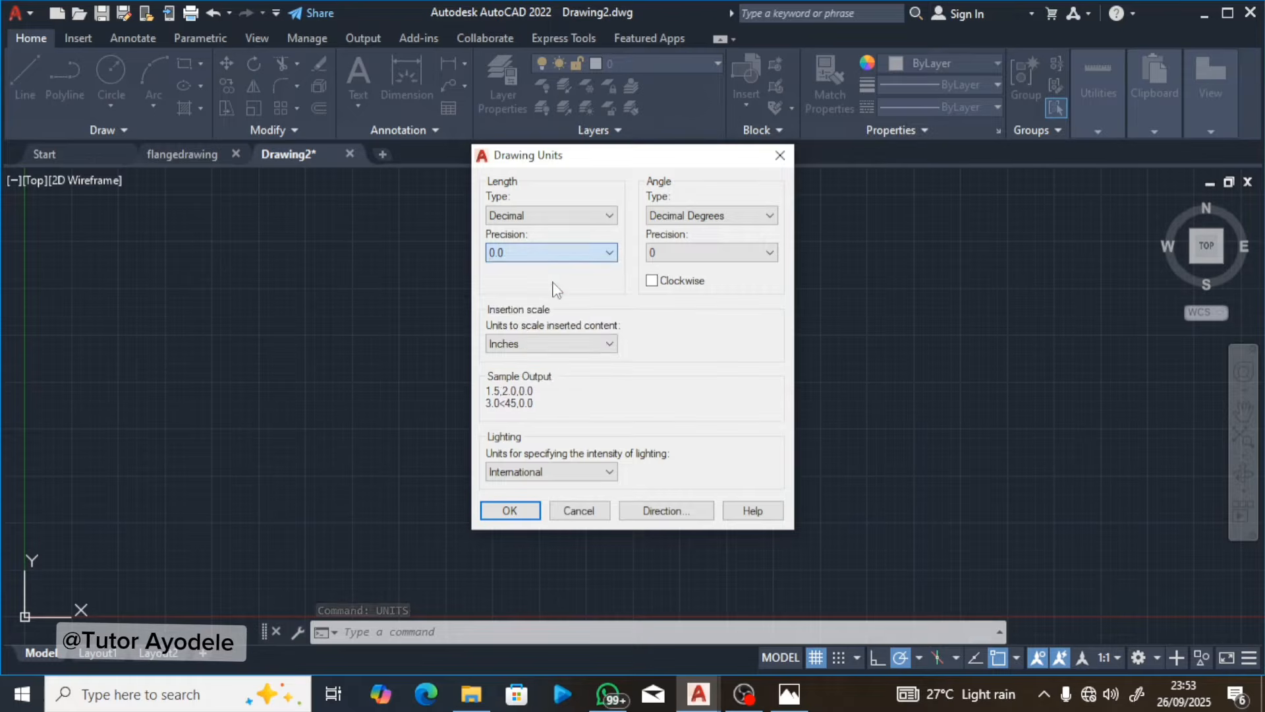
{"action": "left_click", "coordinate": [564, 346]}
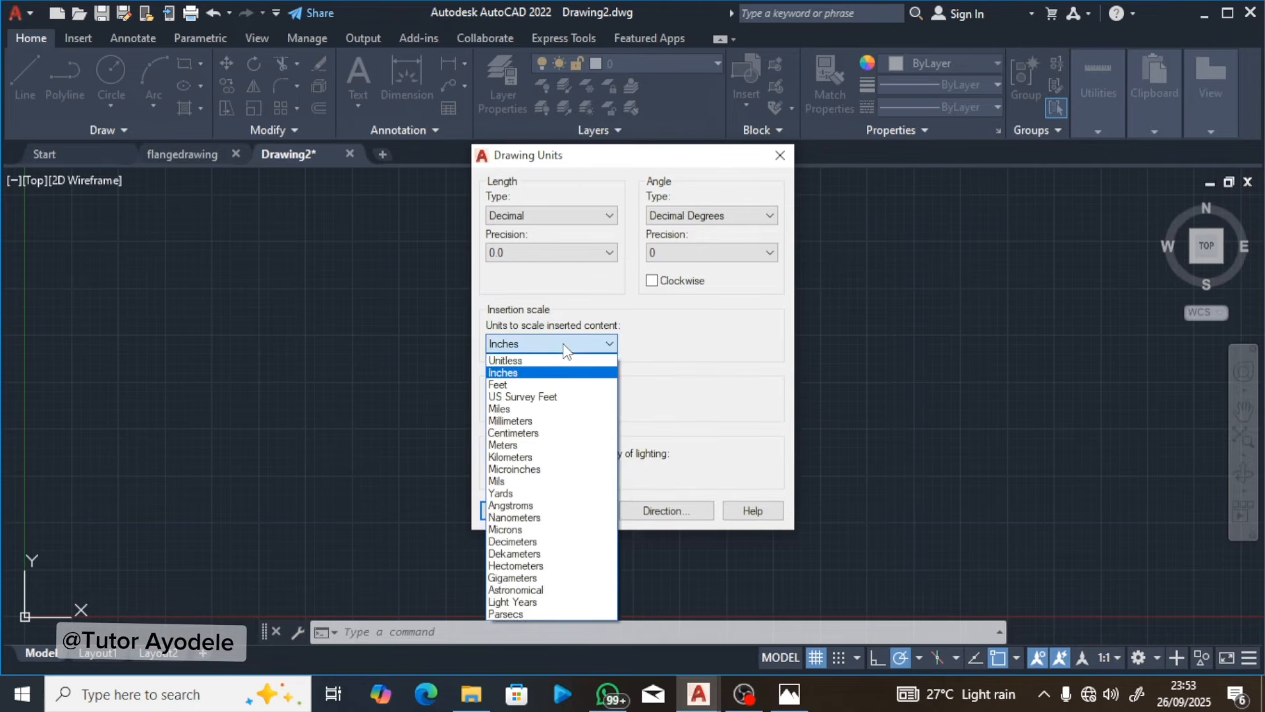
{"action": "left_click", "coordinate": [547, 425]}
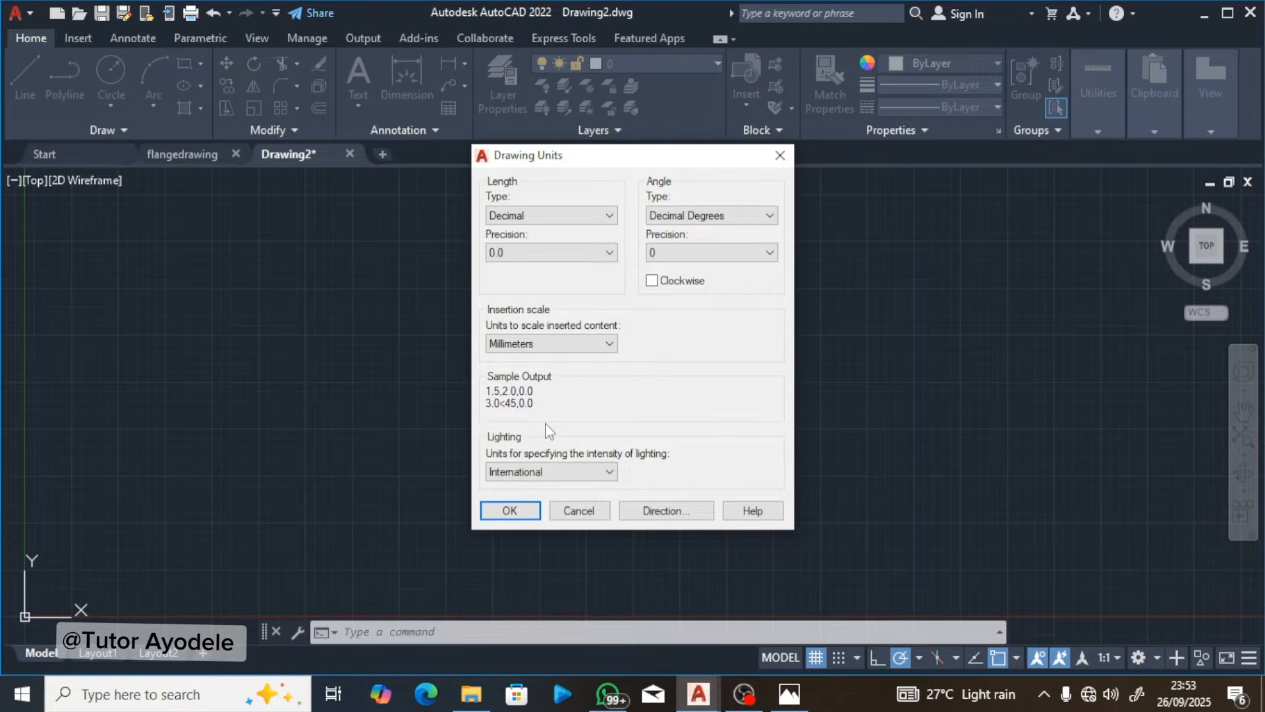
{"action": "left_click", "coordinate": [510, 518]}
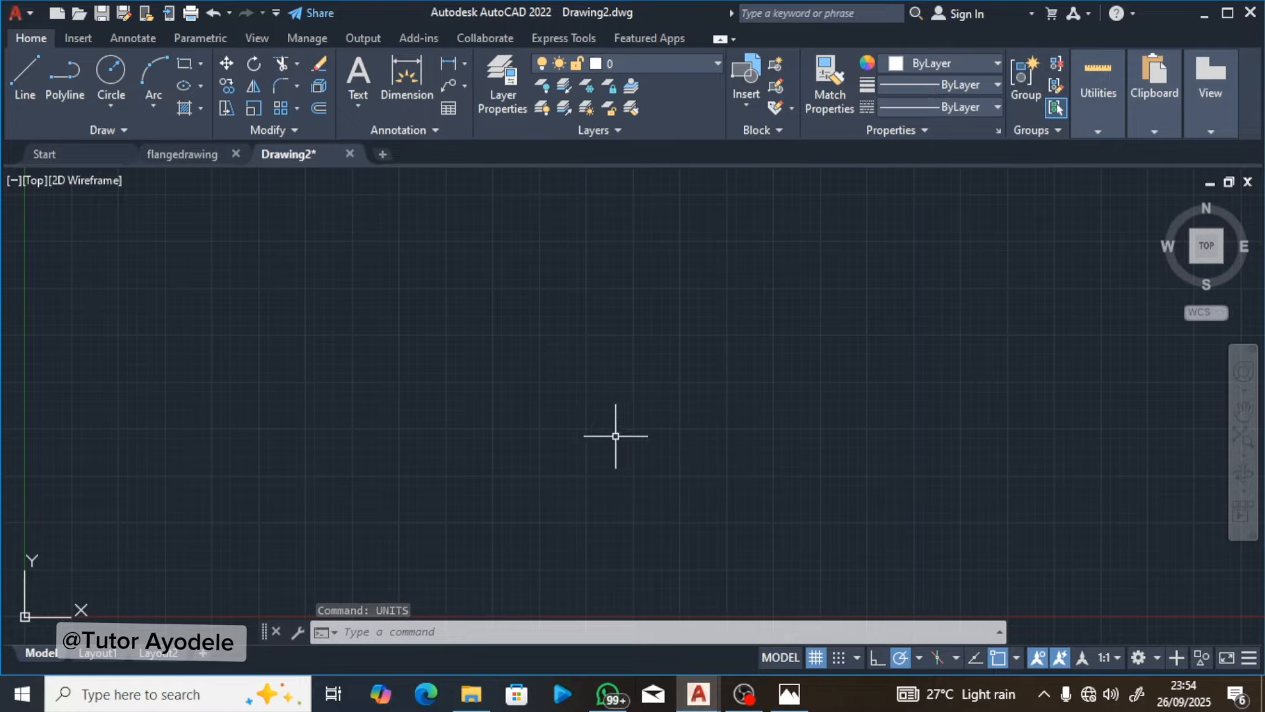
Step: Consult the lesson's next page in Photos and set the AutoCAD grid spacing to 0.5
{"action": "mouse_move", "coordinate": [791, 695]}
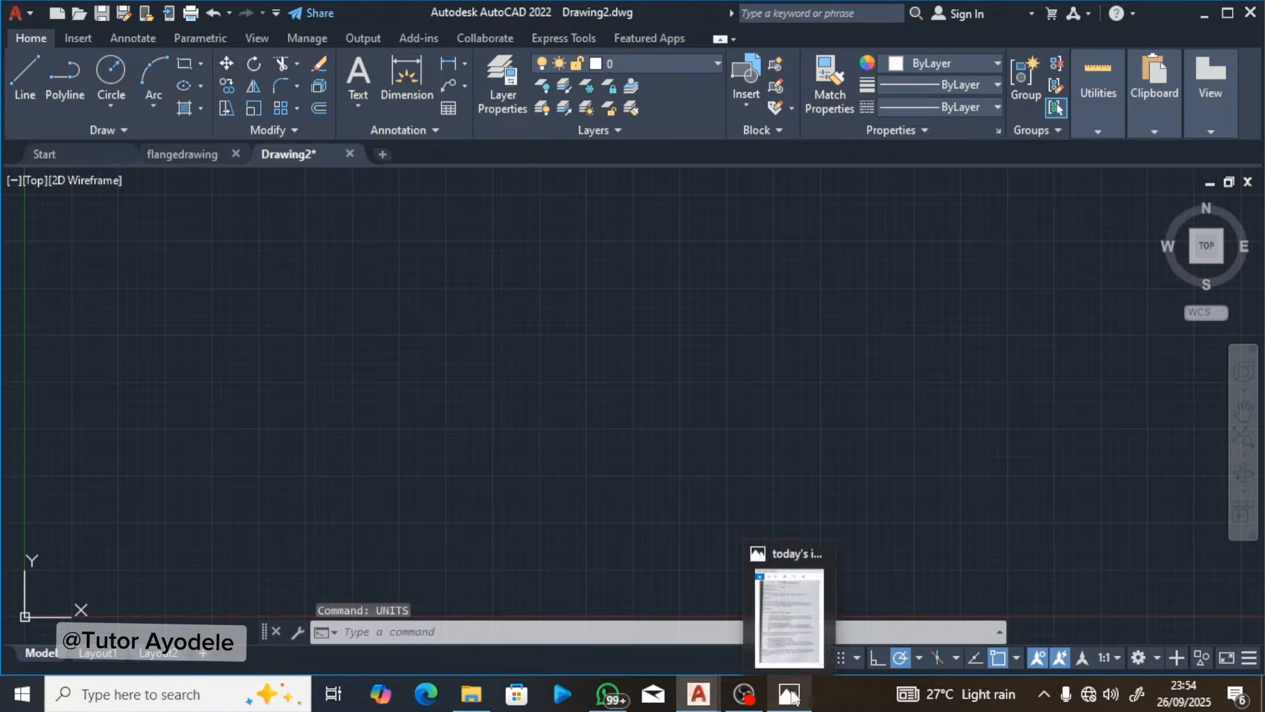
{"action": "left_click", "coordinate": [790, 605]}
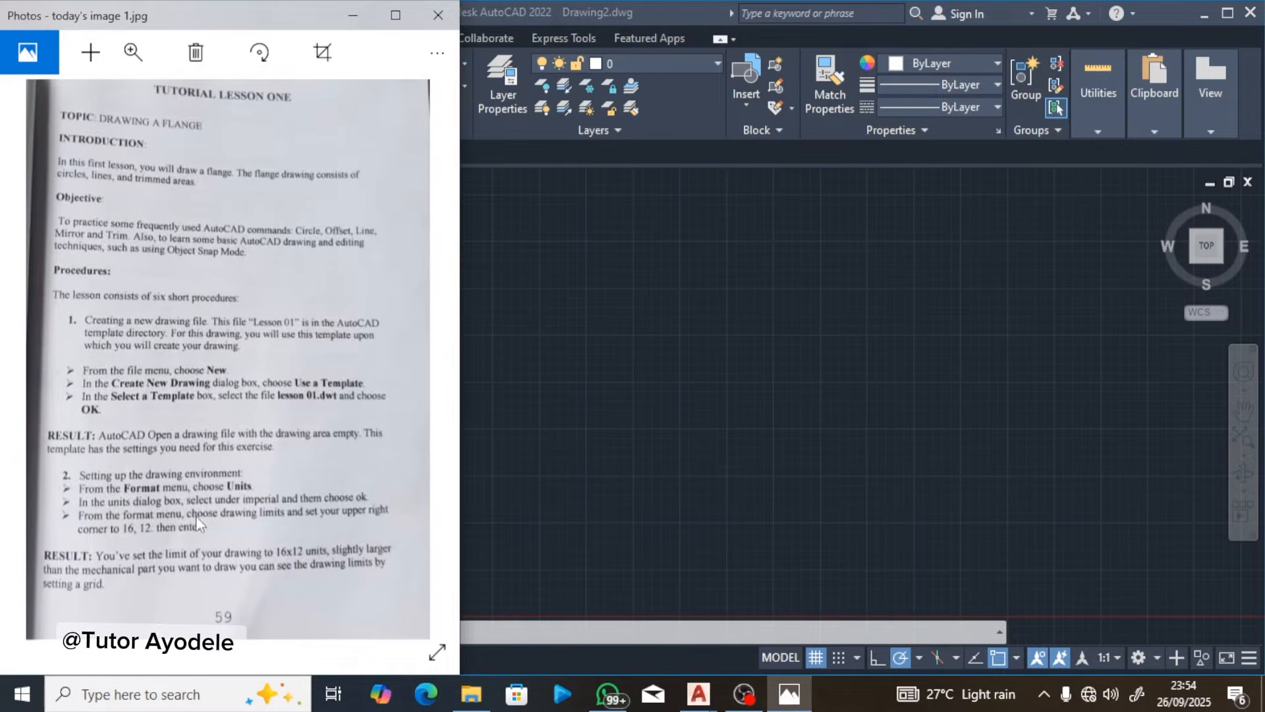
{"action": "left_click", "coordinate": [421, 369]}
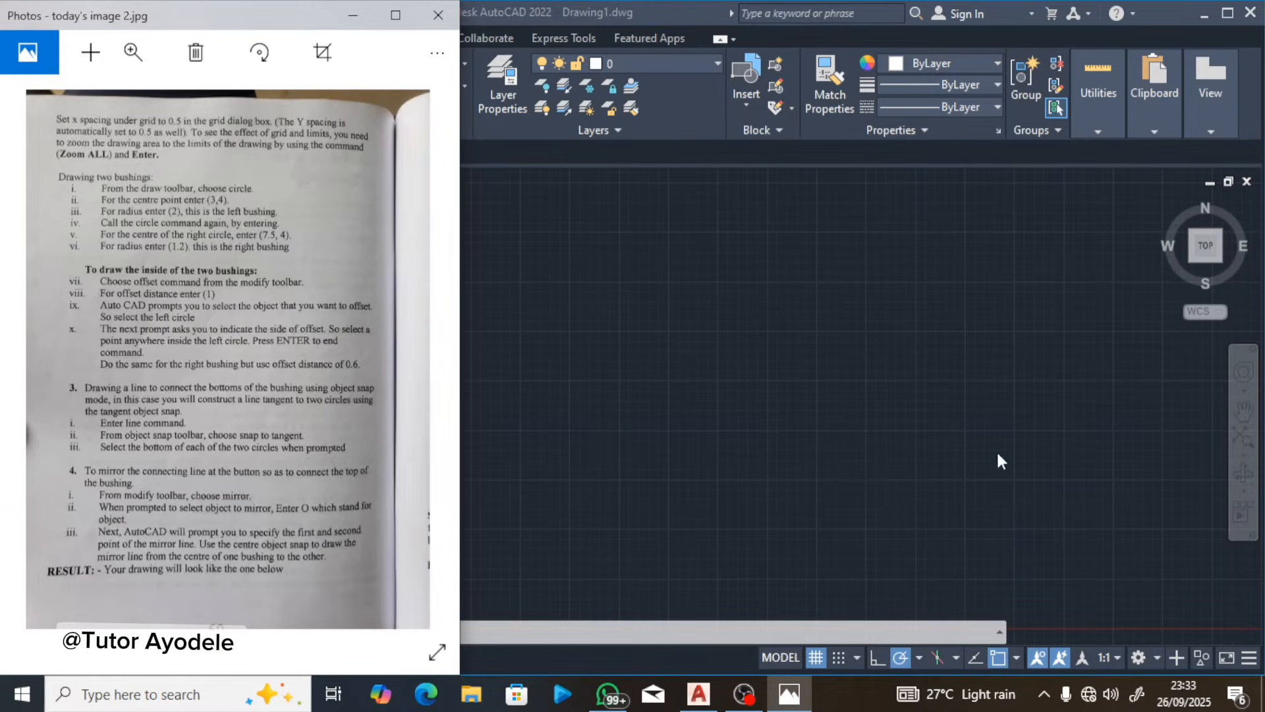
{"action": "left_click", "coordinate": [1014, 658]}
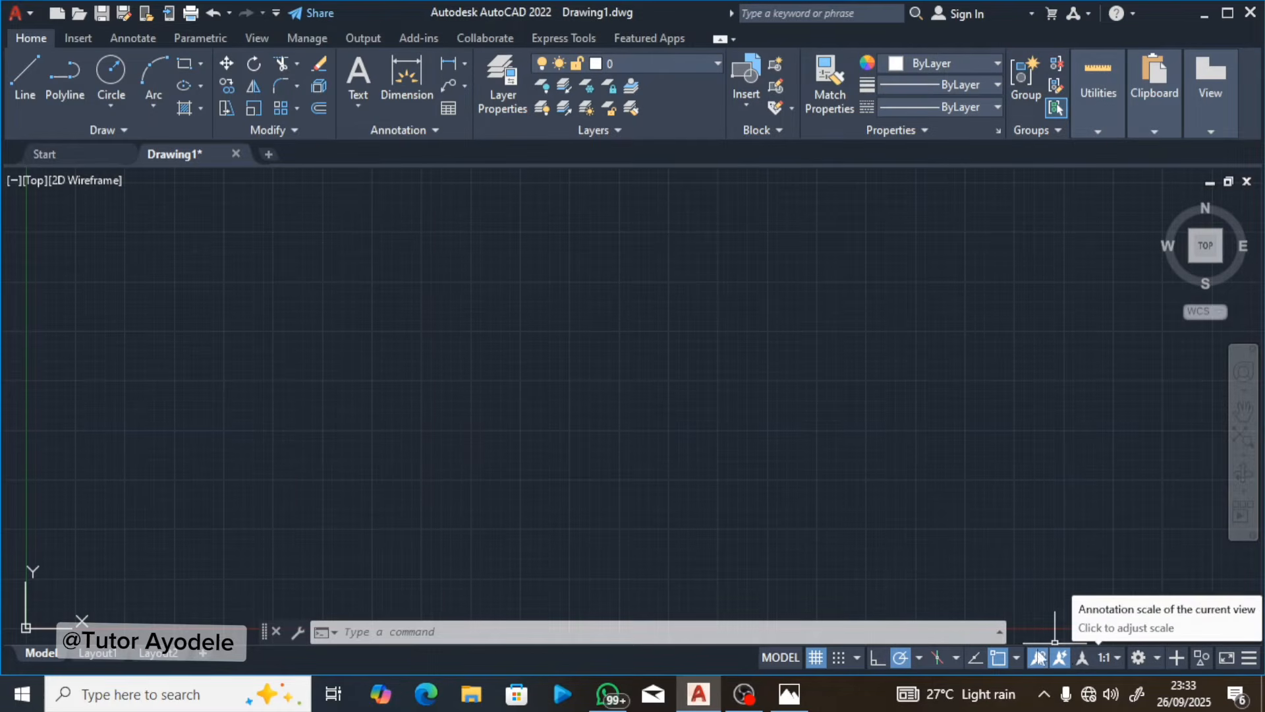
{"action": "left_click", "coordinate": [555, 631]}
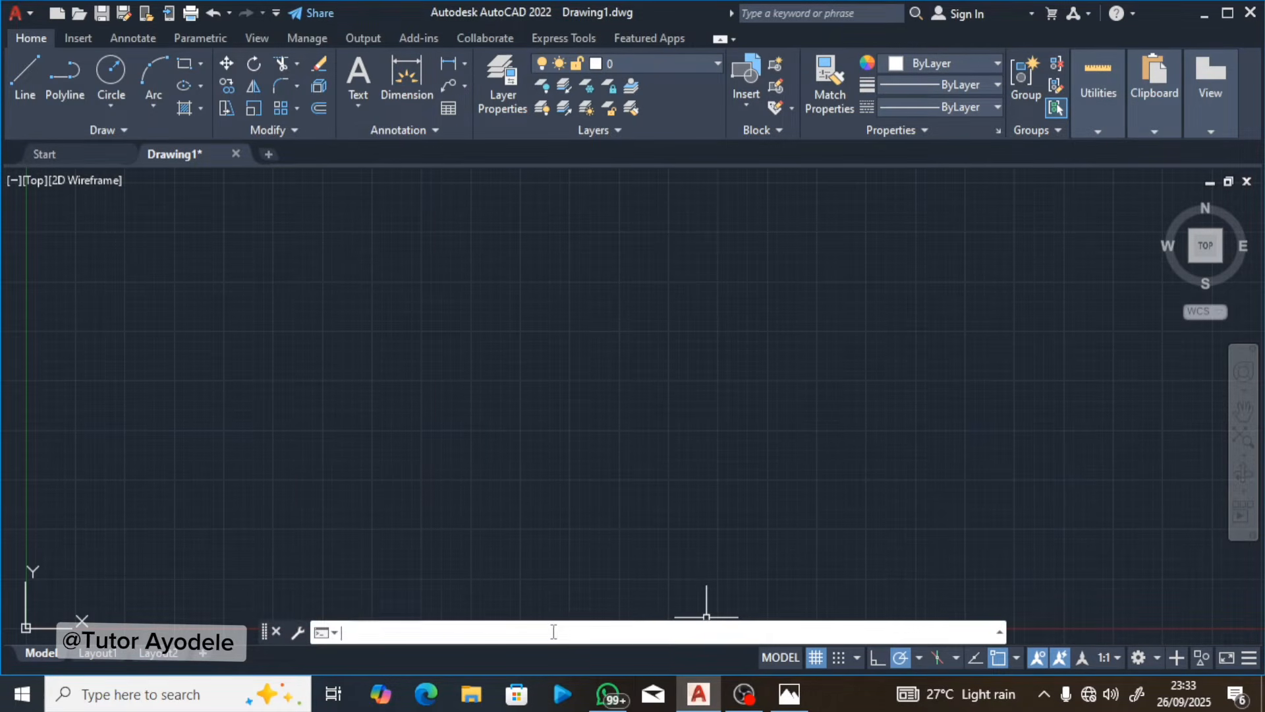
{"action": "type", "text": "GRid"}
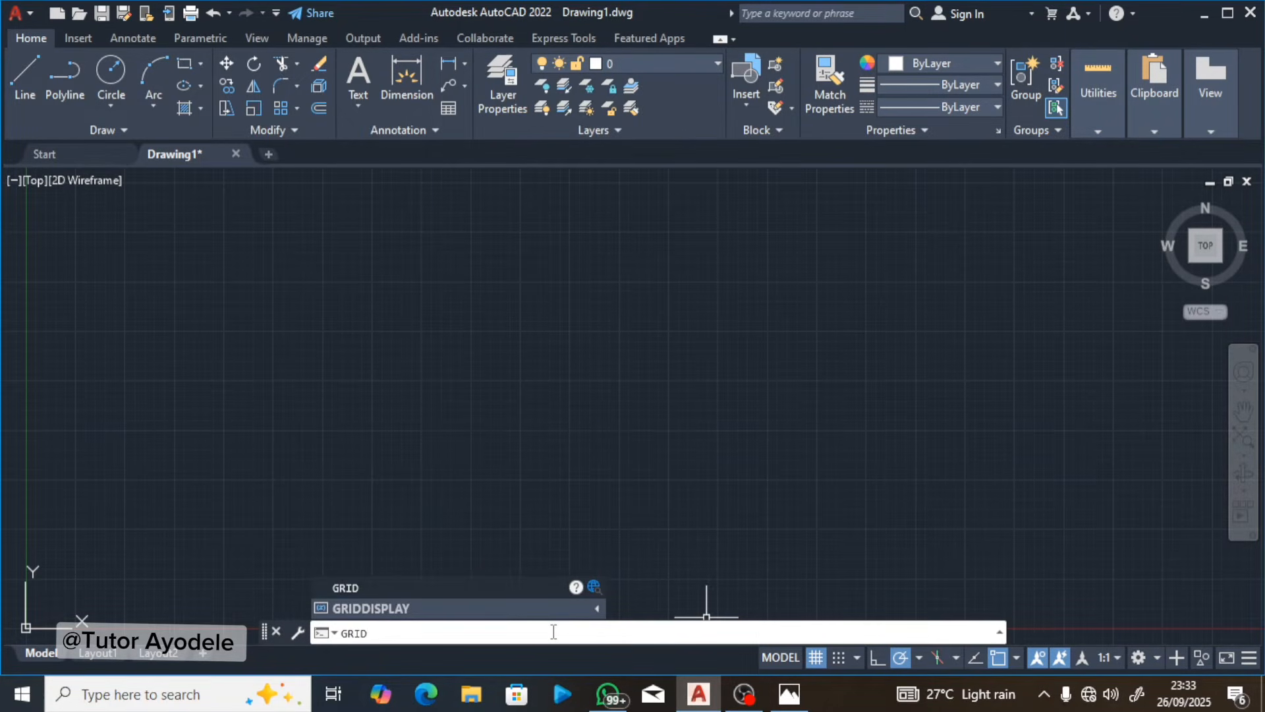
{"action": "left_click", "coordinate": [501, 587]}
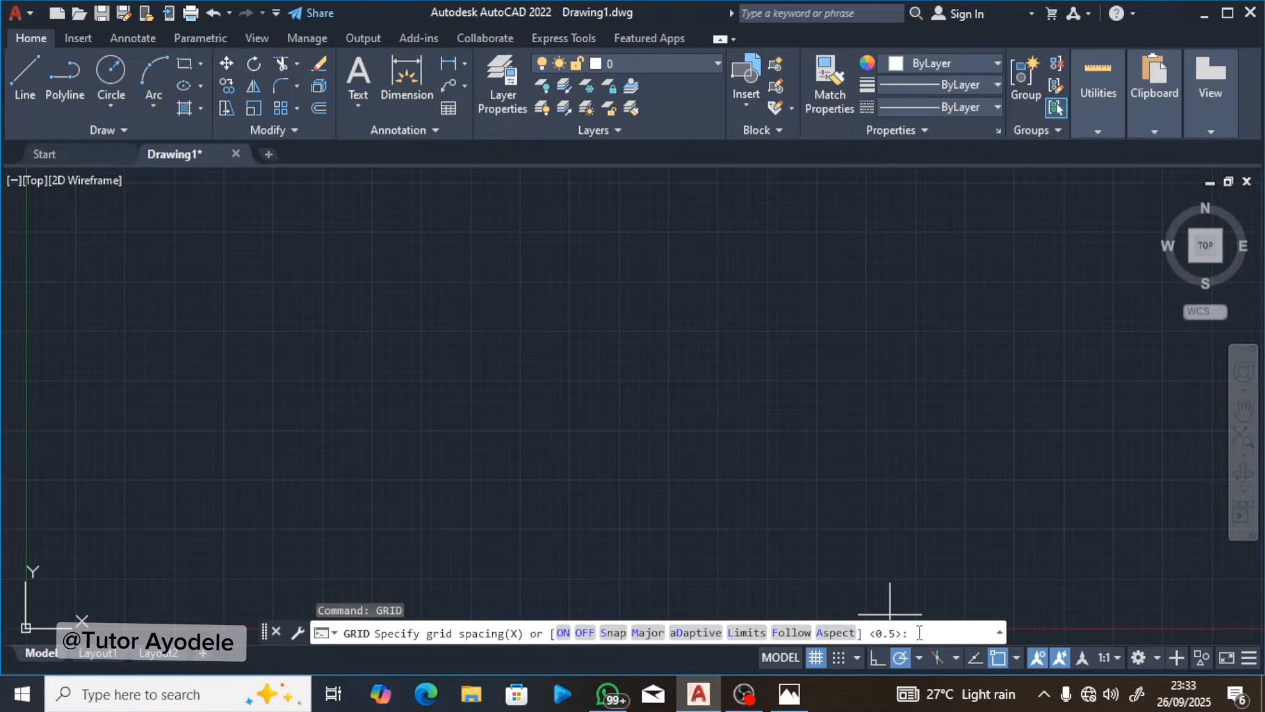
{"action": "type", "text": "0.5"}
{"action": "key", "text": "Return"}
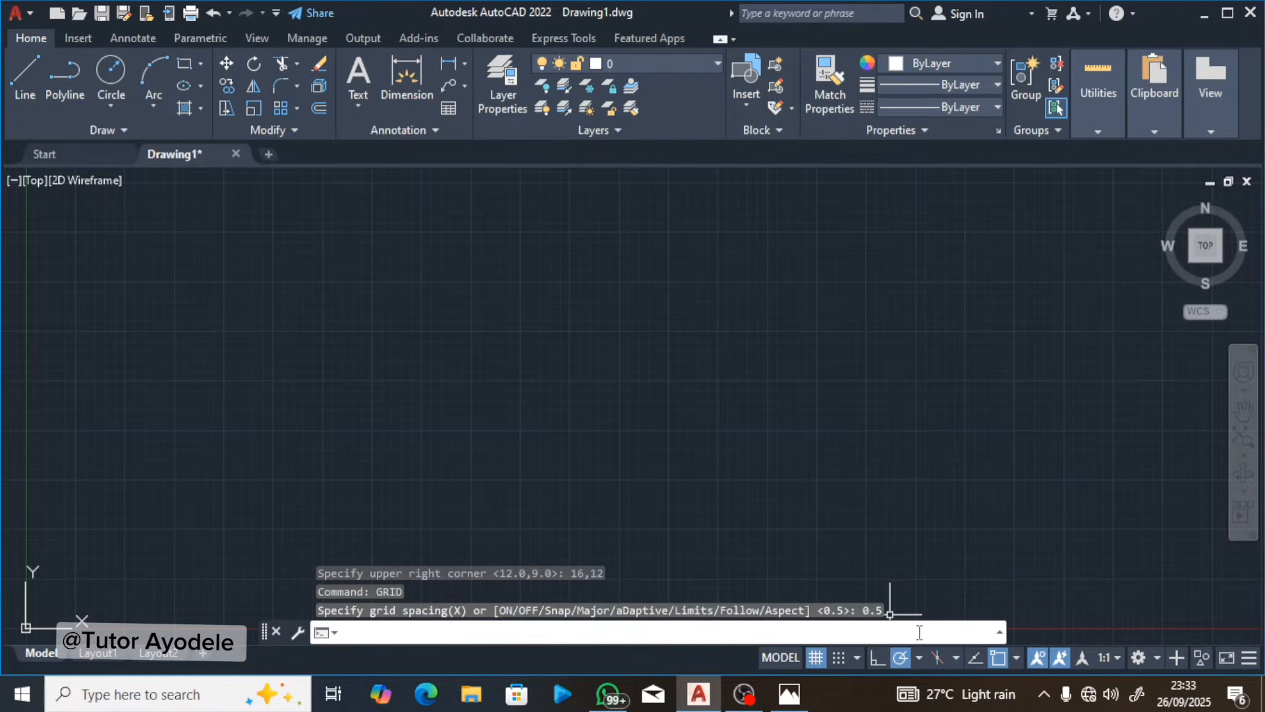
Step: Check the zoom instruction in Photos and zoom the AutoCAD view to the whole drawing with the All option
{"action": "left_click", "coordinate": [789, 695]}
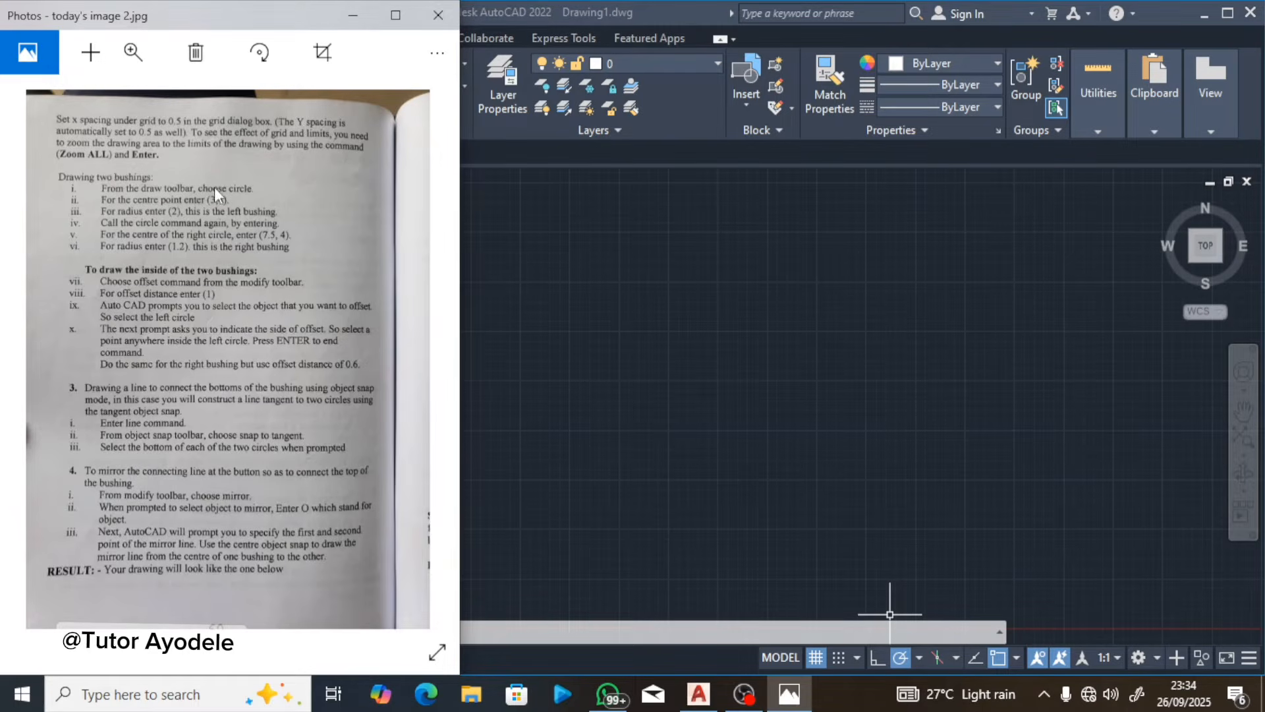
{"action": "left_click", "coordinate": [537, 622]}
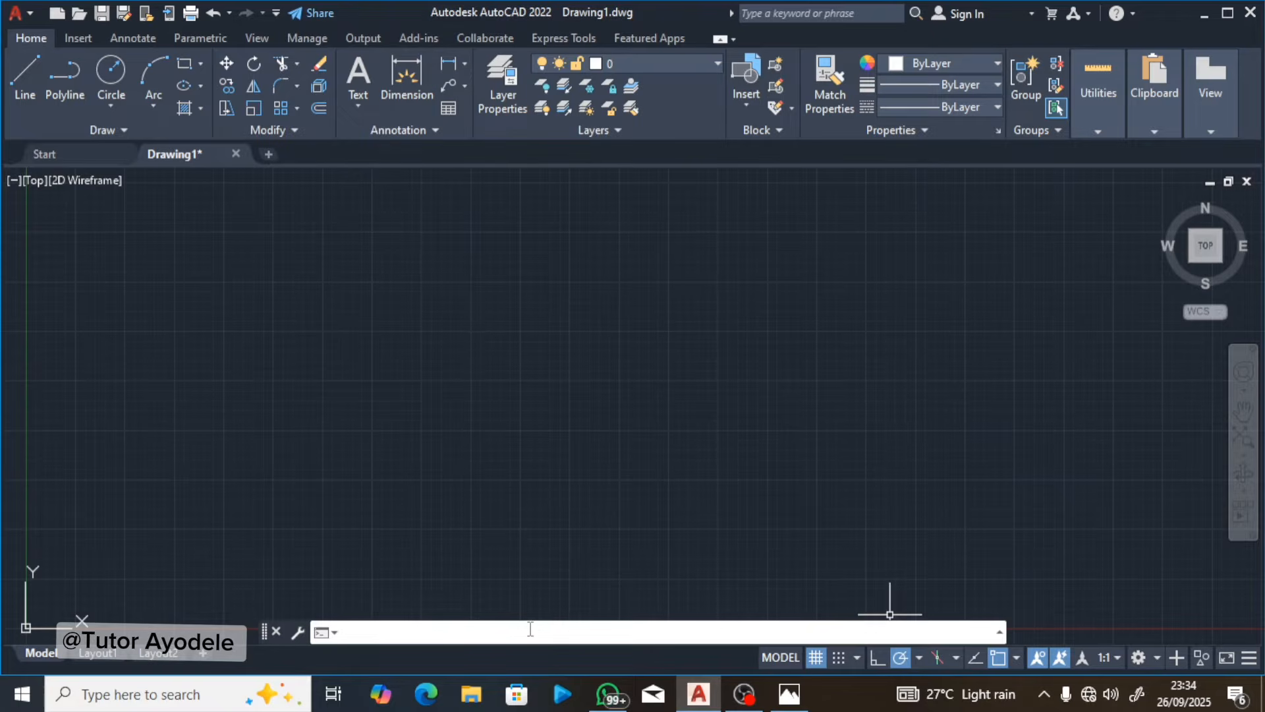
{"action": "type", "text": "zoom"}
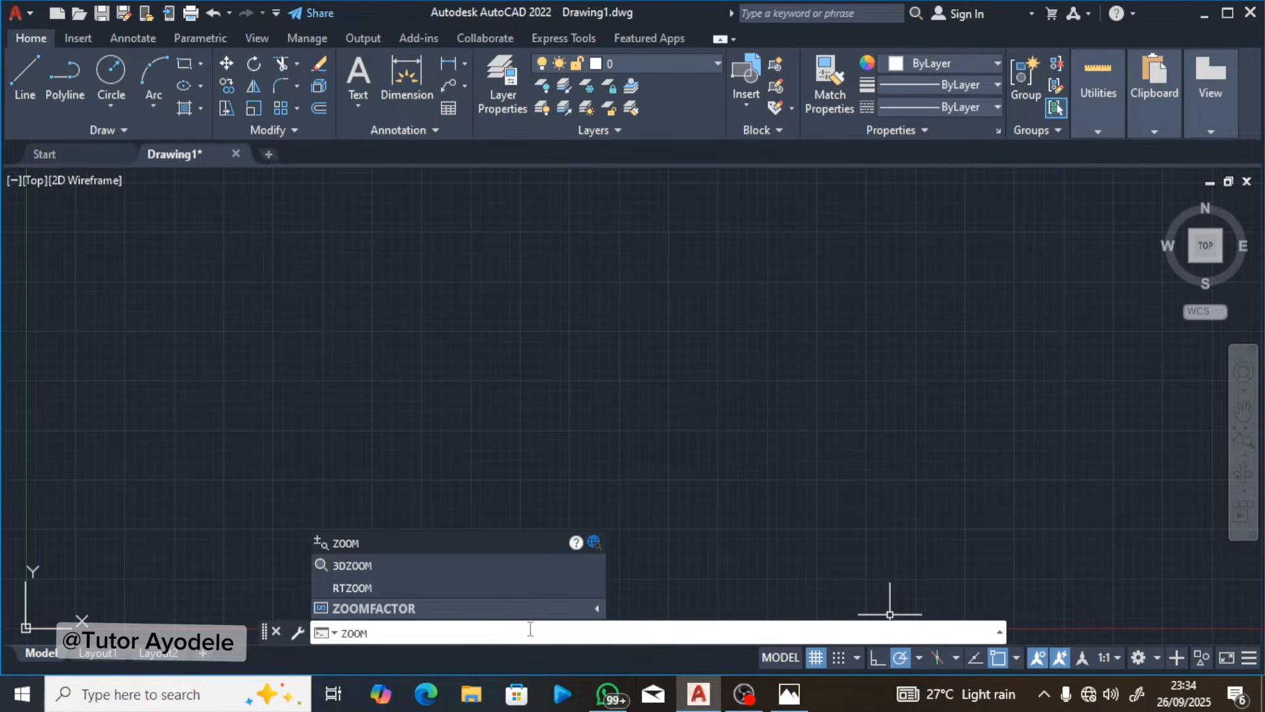
{"action": "key", "text": "Return"}
{"action": "type", "text": "a"}
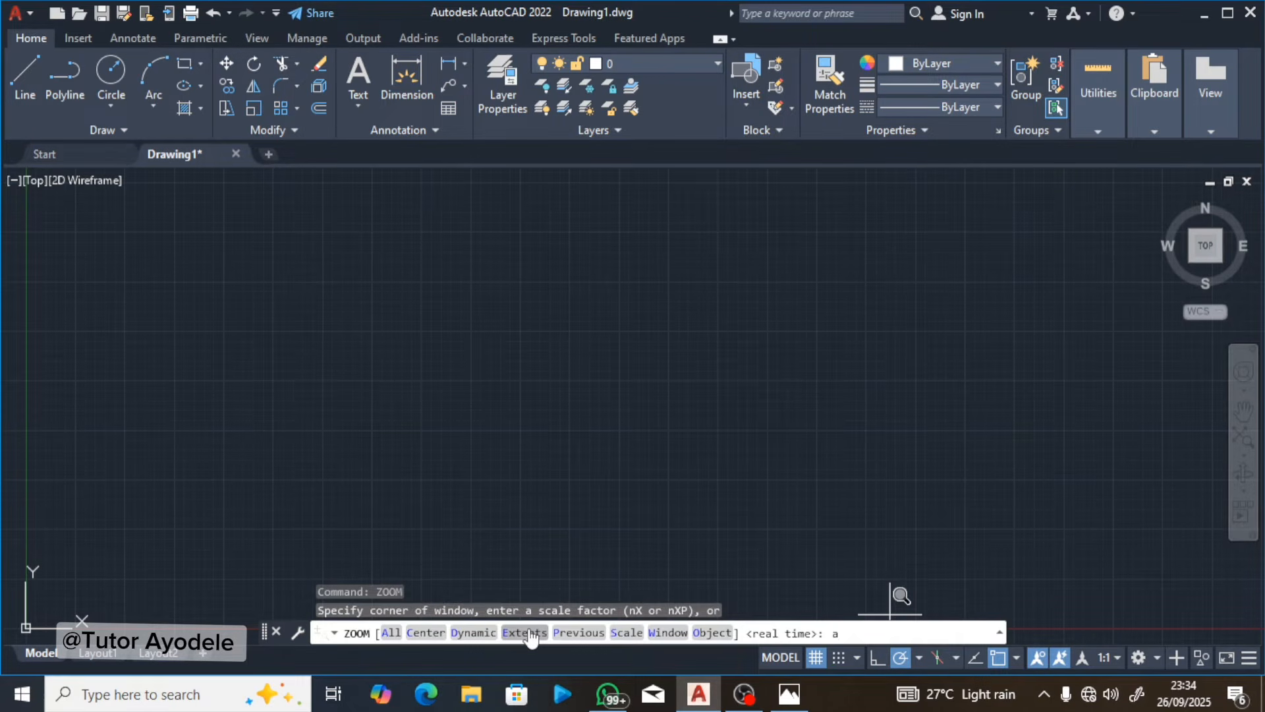
{"action": "key", "text": "Return"}
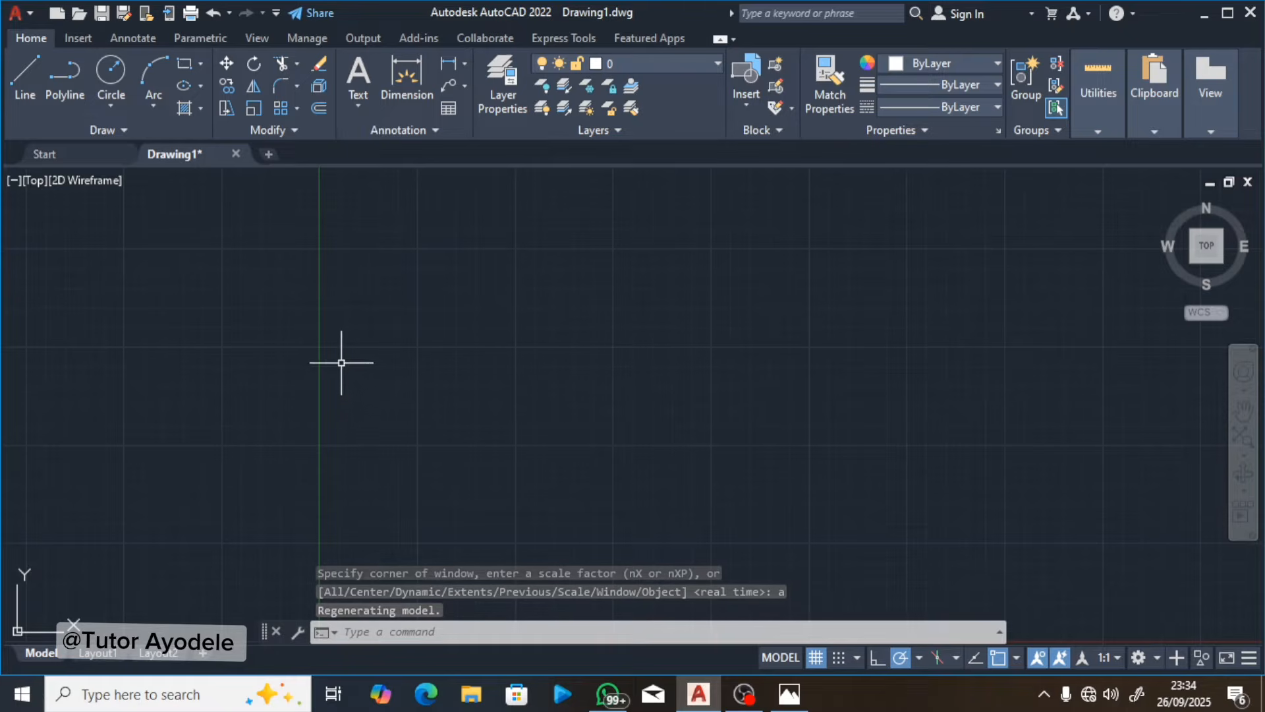
Step: Consult the bushing instructions in Photos and draw the left bushing circle in AutoCAD with centre 3,4 and radius 2
{"action": "left_click", "coordinate": [789, 698]}
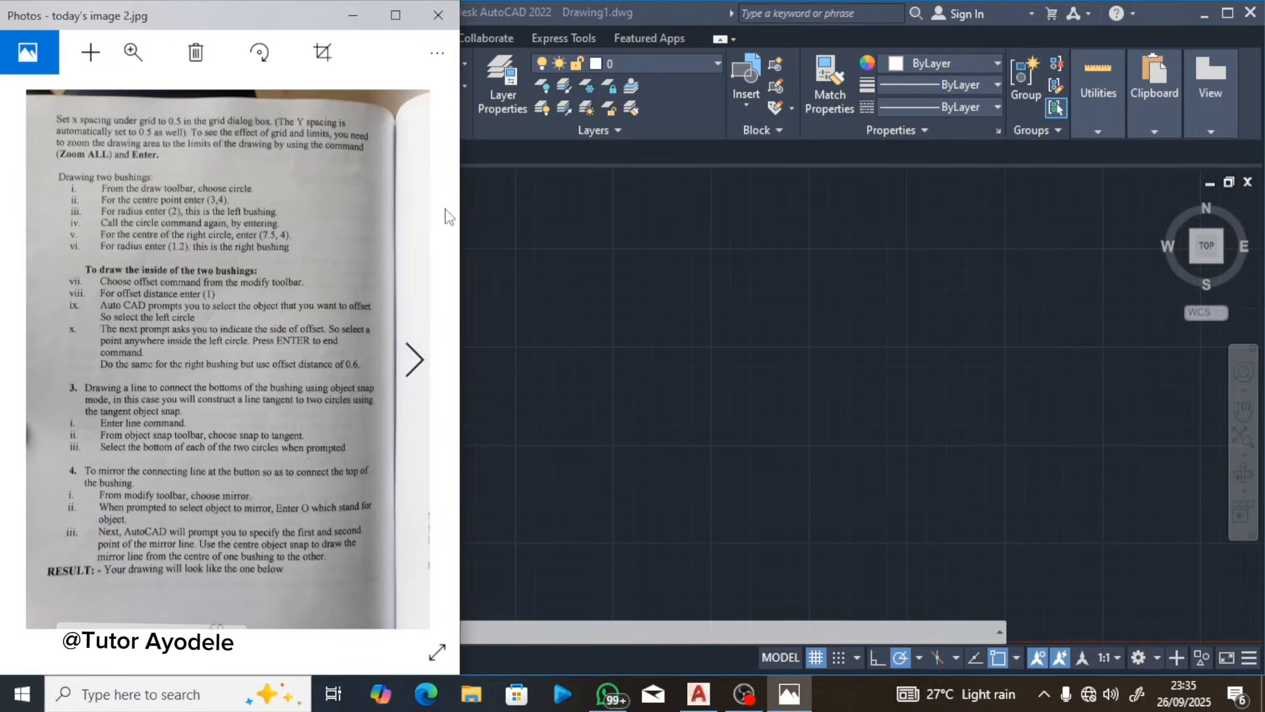
{"action": "left_click", "coordinate": [504, 207]}
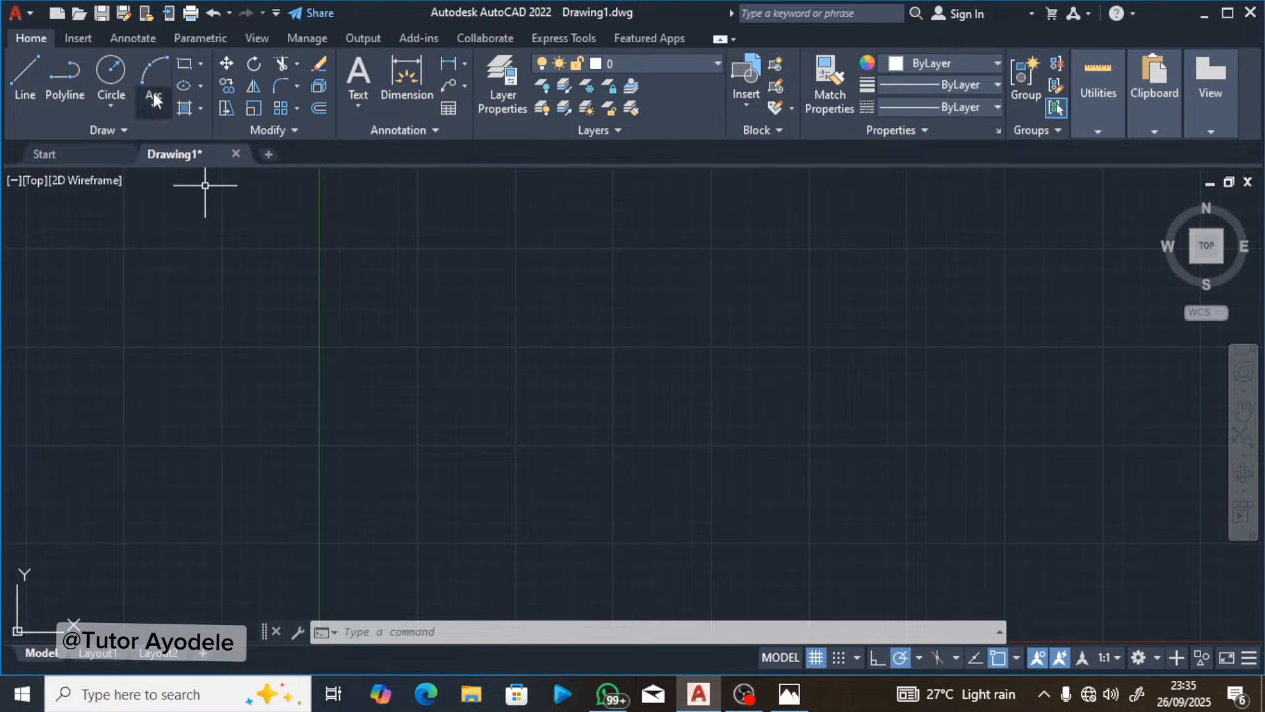
{"action": "left_click", "coordinate": [111, 74]}
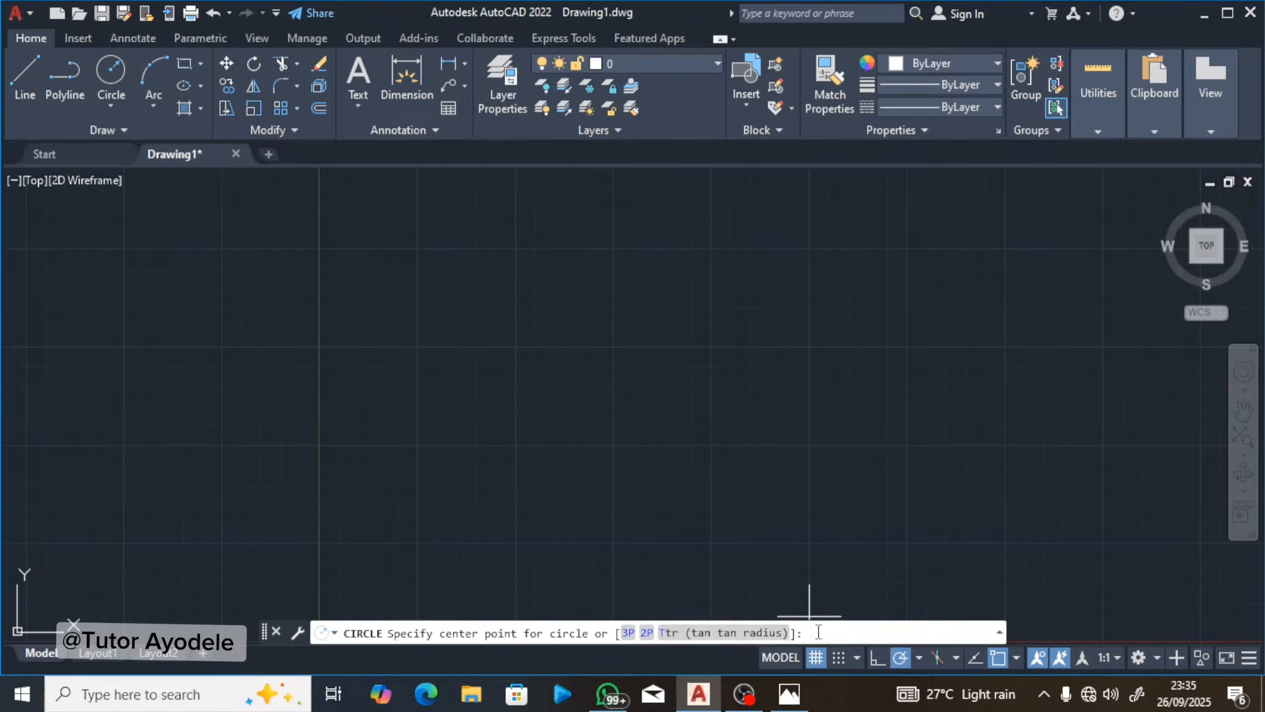
{"action": "type", "text": "3,4"}
{"action": "key", "text": "Return"}
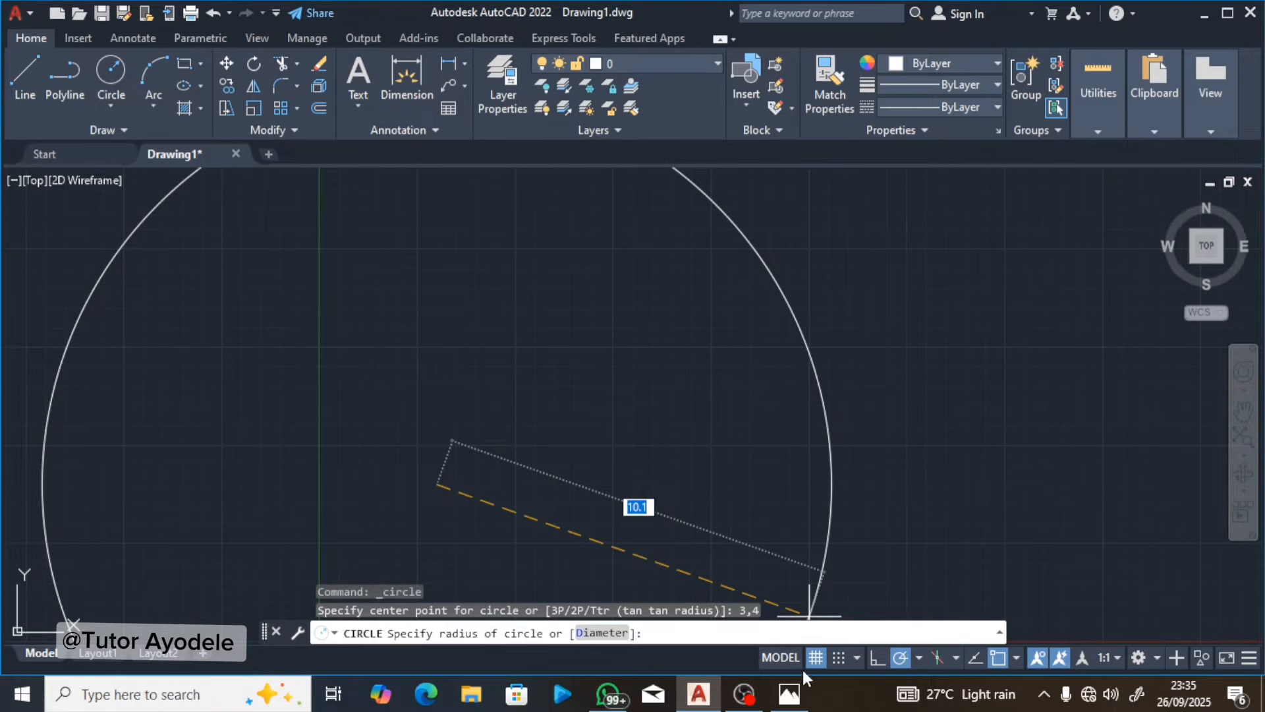
{"action": "left_click", "coordinate": [789, 695]}
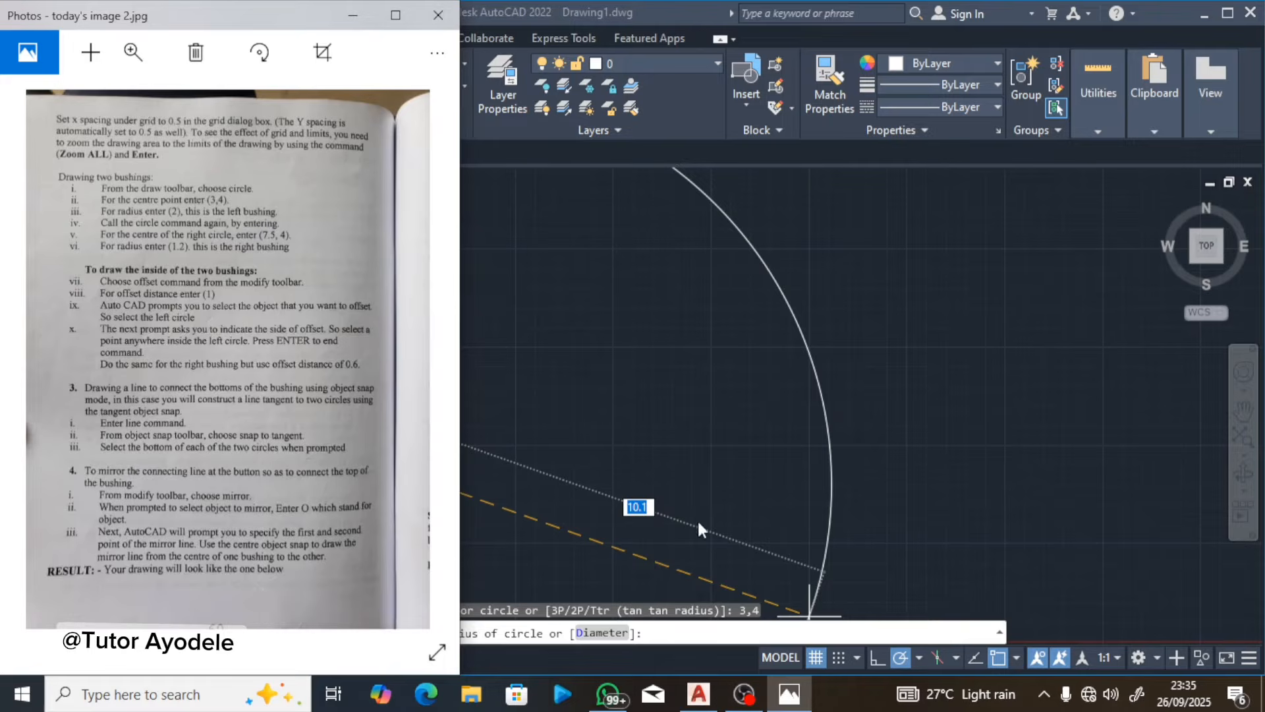
{"action": "left_click", "coordinate": [679, 623]}
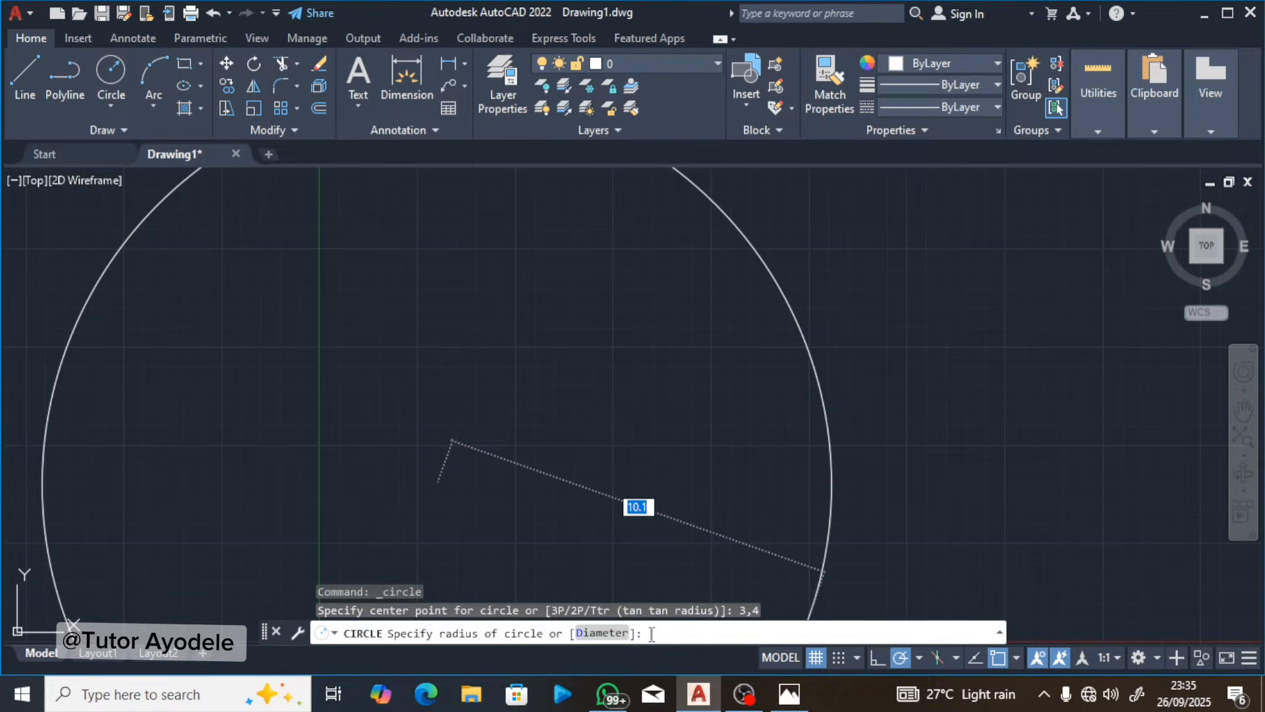
{"action": "type", "text": "2"}
{"action": "key", "text": "Return"}
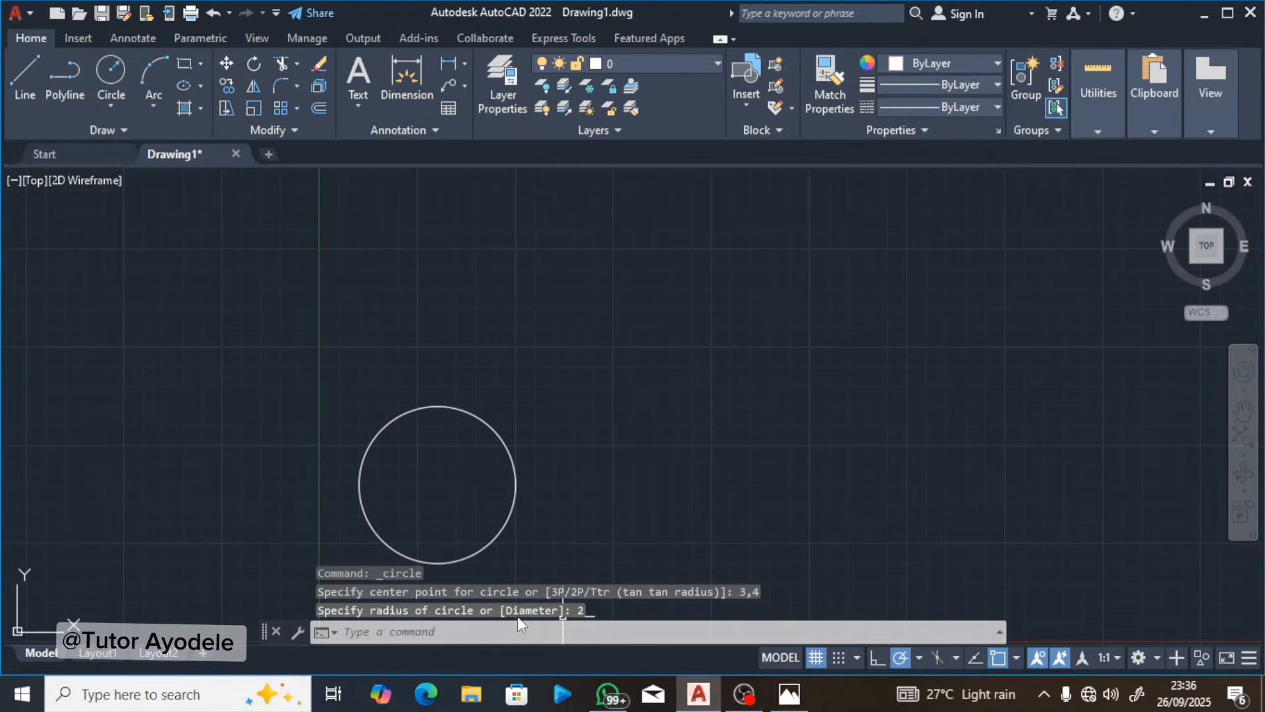
Step: Recheck the lesson page in Photos and draw the right bushing circle in AutoCAD with centre 7.5,4 and radius 1.2
{"action": "left_click", "coordinate": [800, 693]}
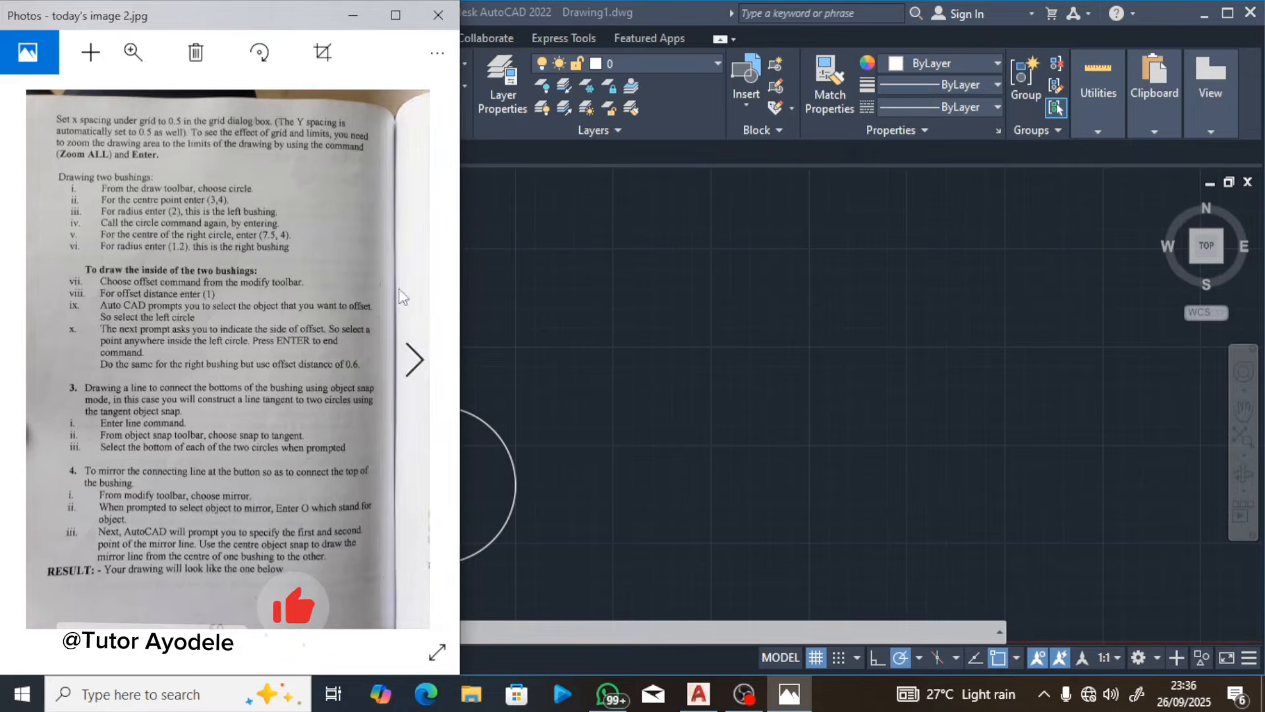
{"action": "left_click", "coordinate": [499, 338]}
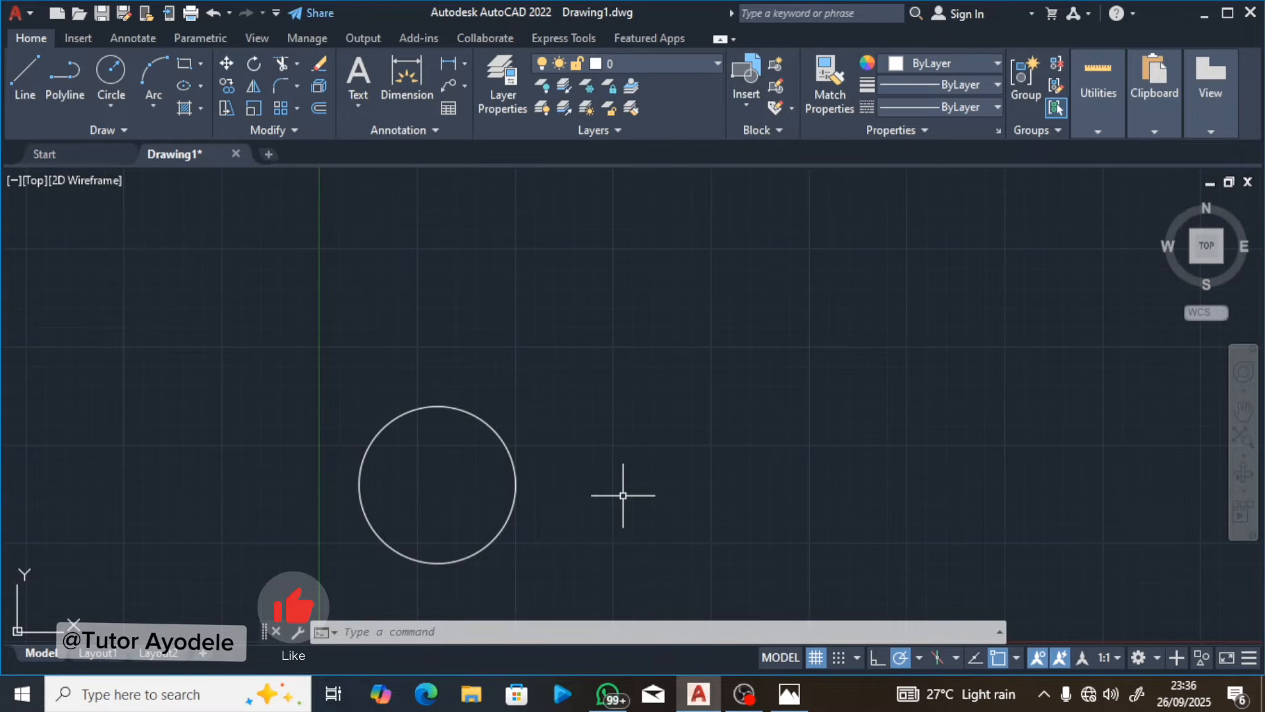
{"action": "type", "text": "c"}
{"action": "key", "text": "Return"}
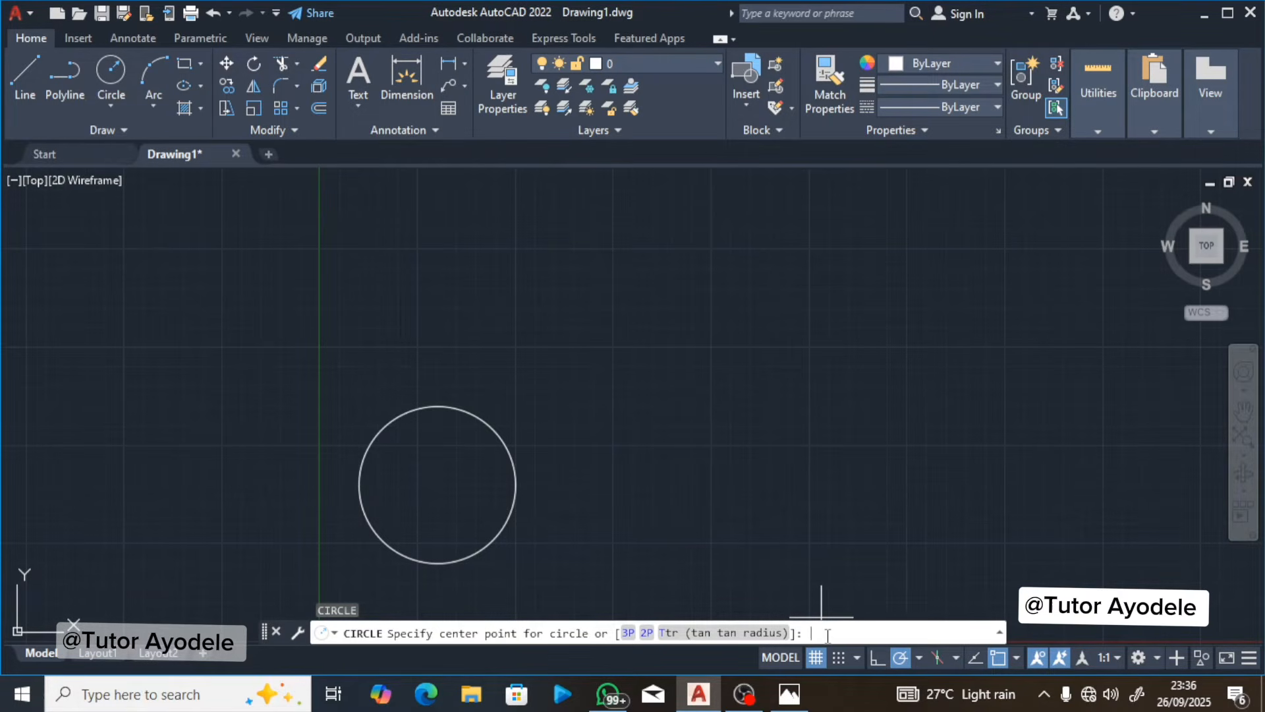
{"action": "type", "text": "7.5,4"}
{"action": "key", "text": "Return"}
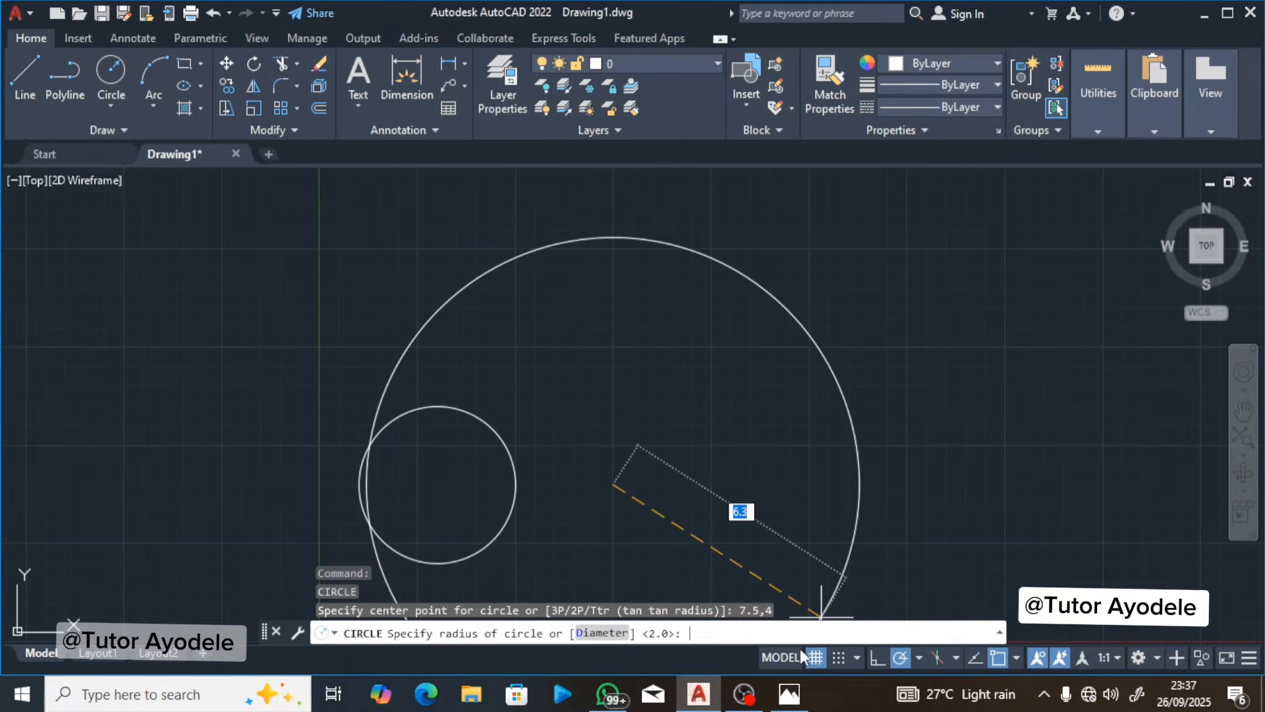
{"action": "left_click", "coordinate": [791, 694]}
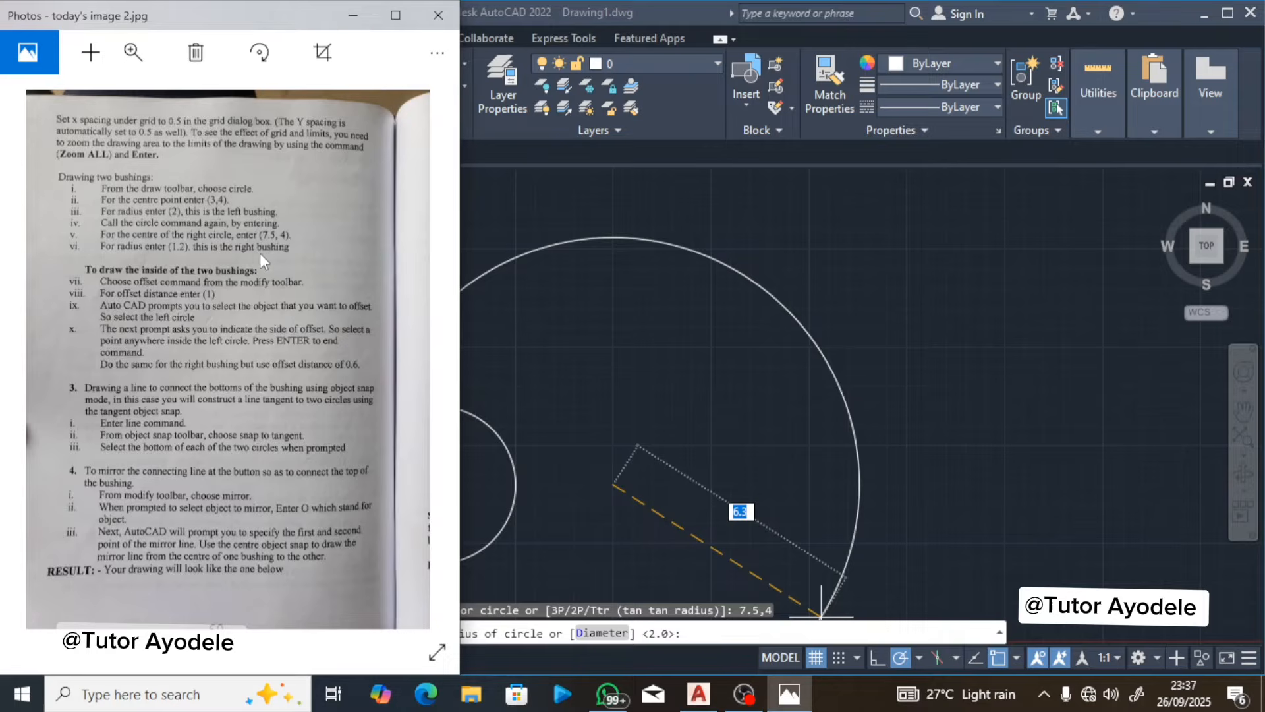
{"action": "left_click", "coordinate": [721, 633]}
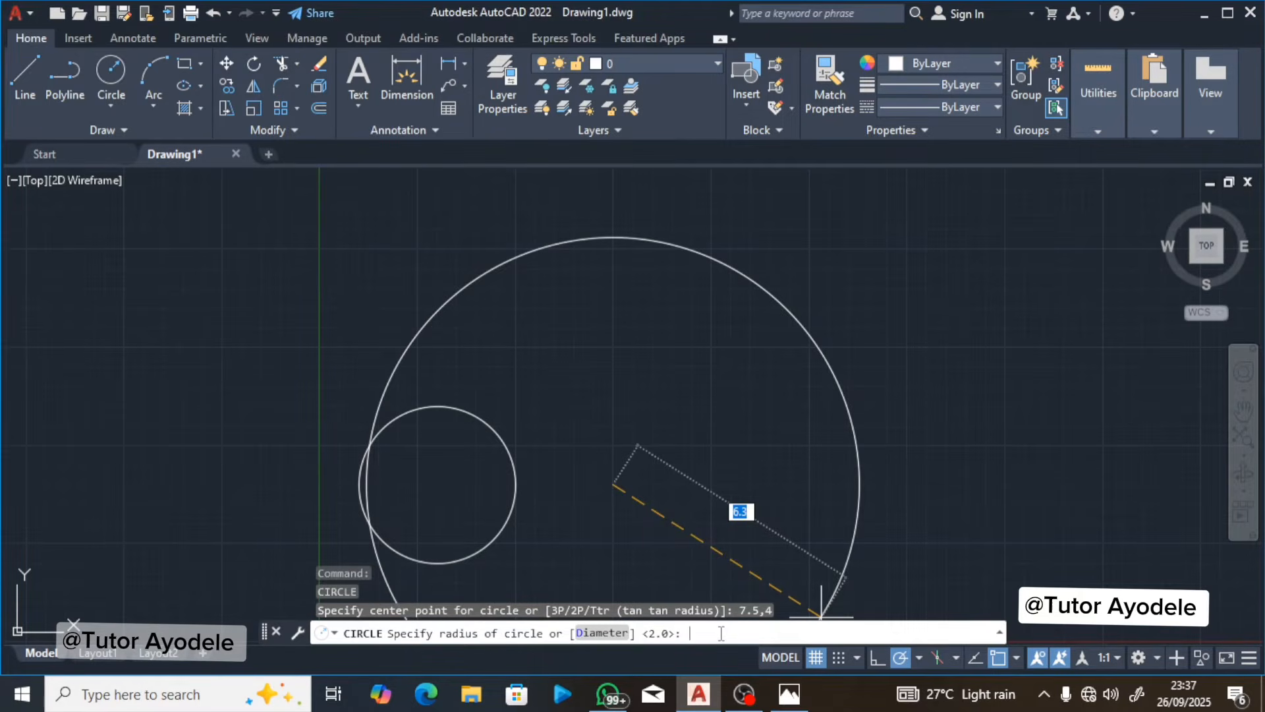
{"action": "type", "text": "1.2"}
{"action": "key", "text": "Return"}
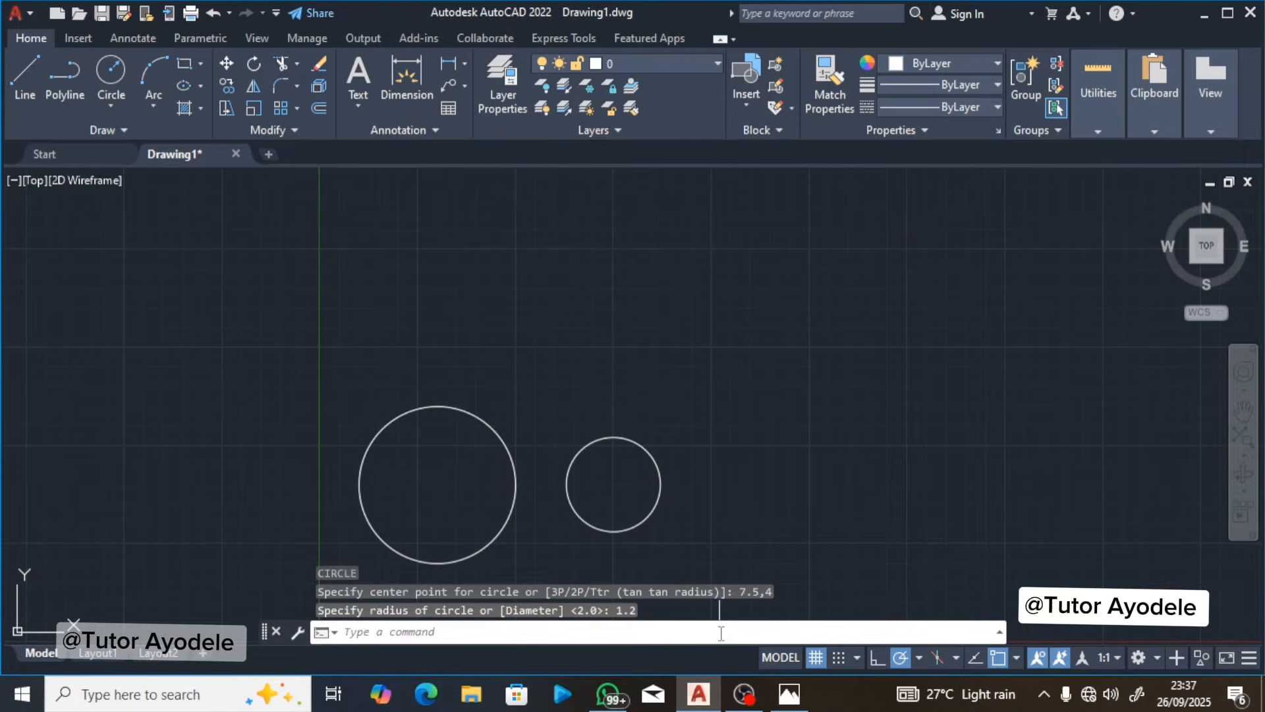
Step: Read the offset instructions in Photos and offset the left circle inward by 1 in AutoCAD
{"action": "left_click", "coordinate": [793, 699]}
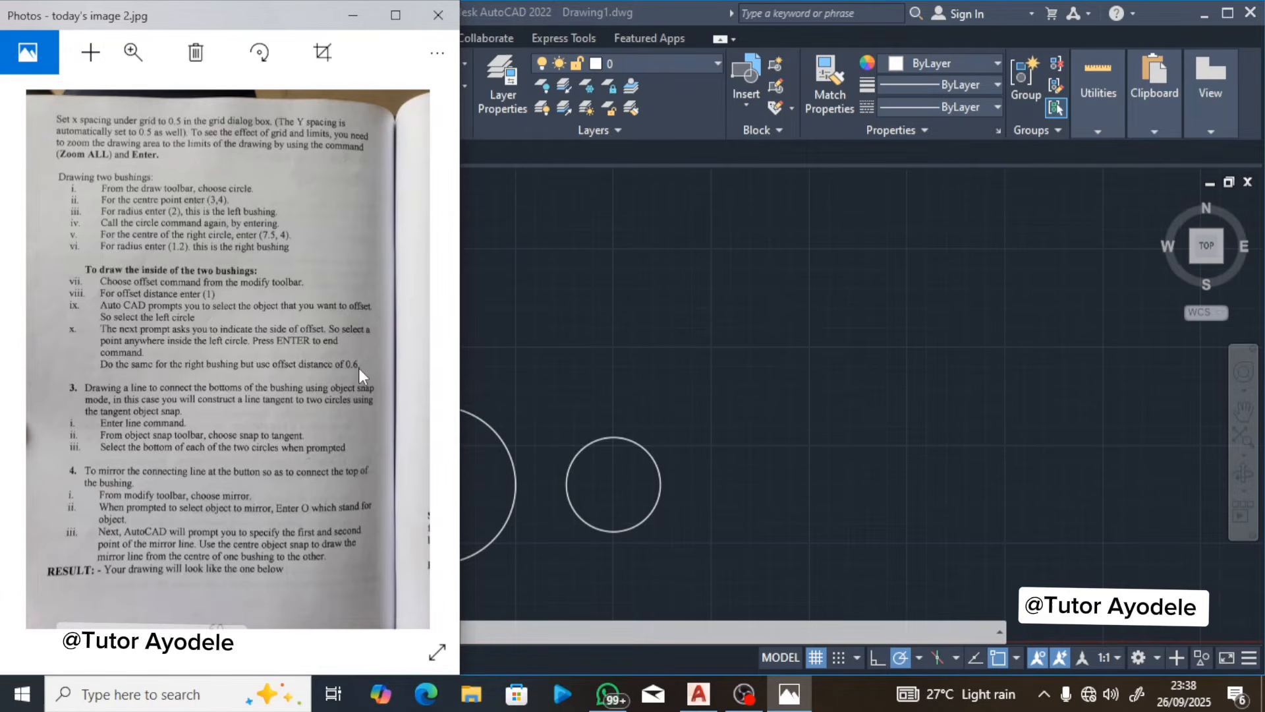
{"action": "left_click", "coordinate": [469, 370]}
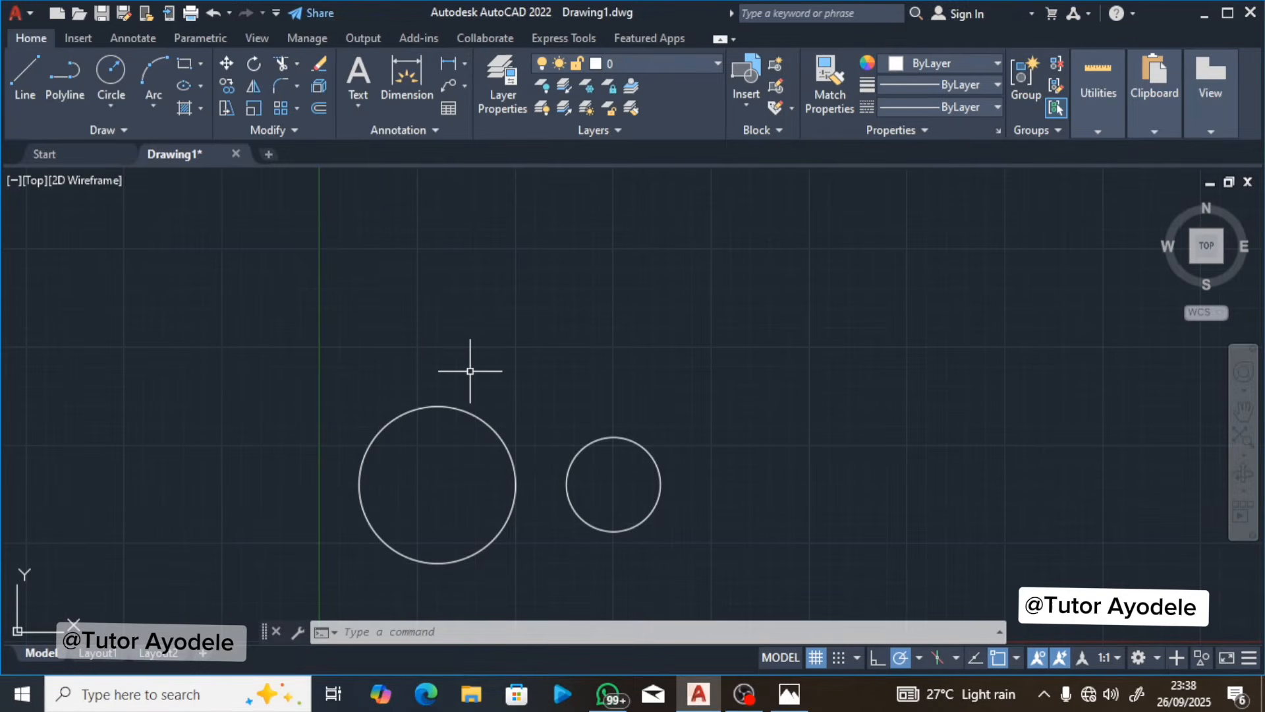
{"action": "left_click", "coordinate": [319, 107]}
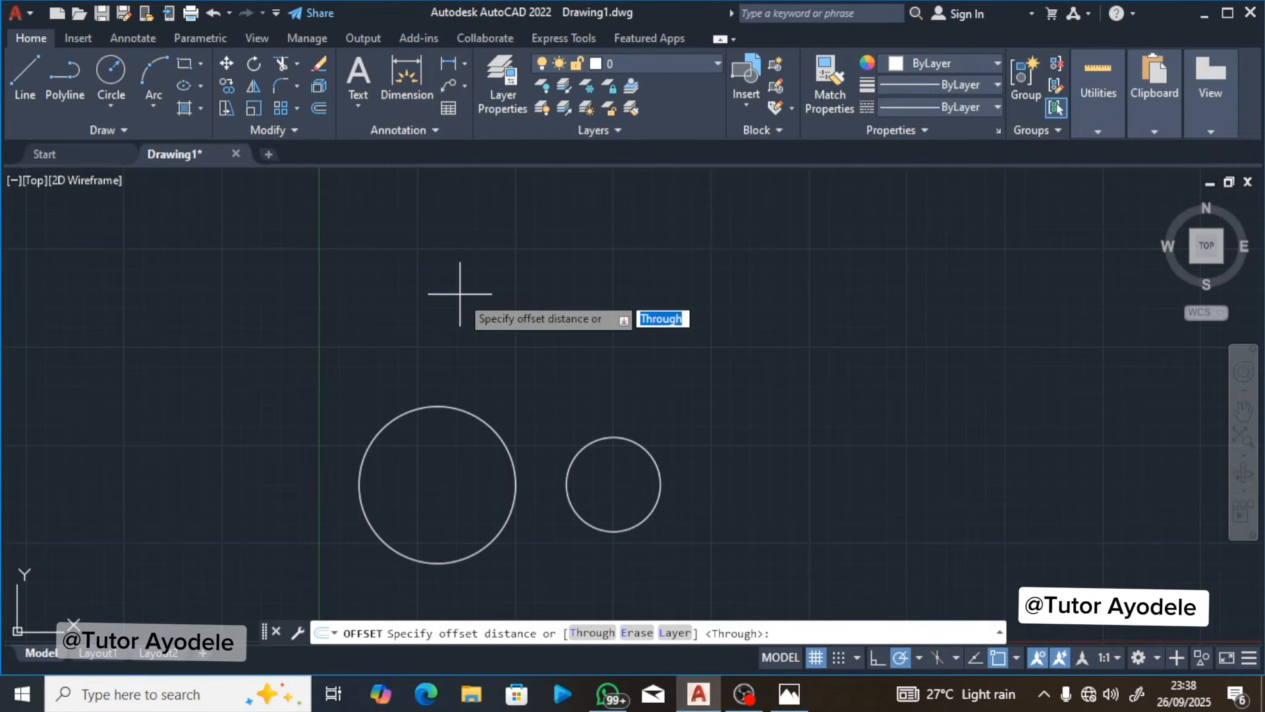
{"action": "type", "text": "1"}
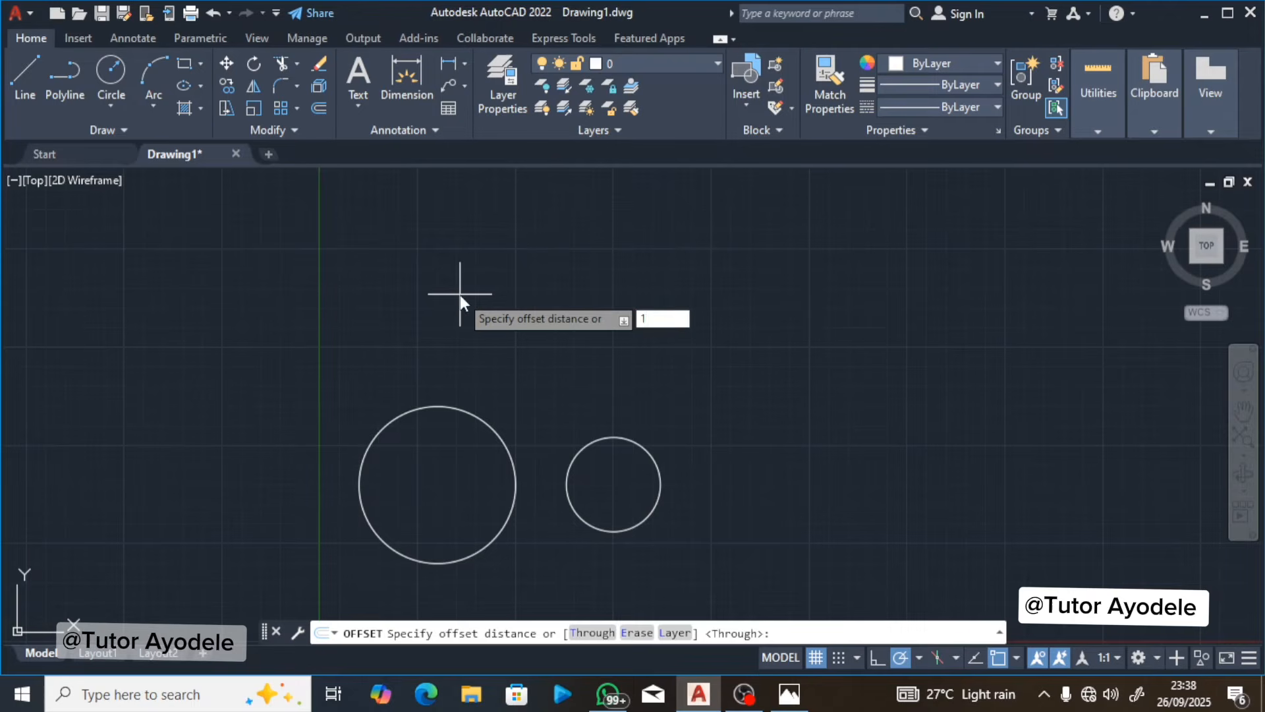
{"action": "key", "text": "Return"}
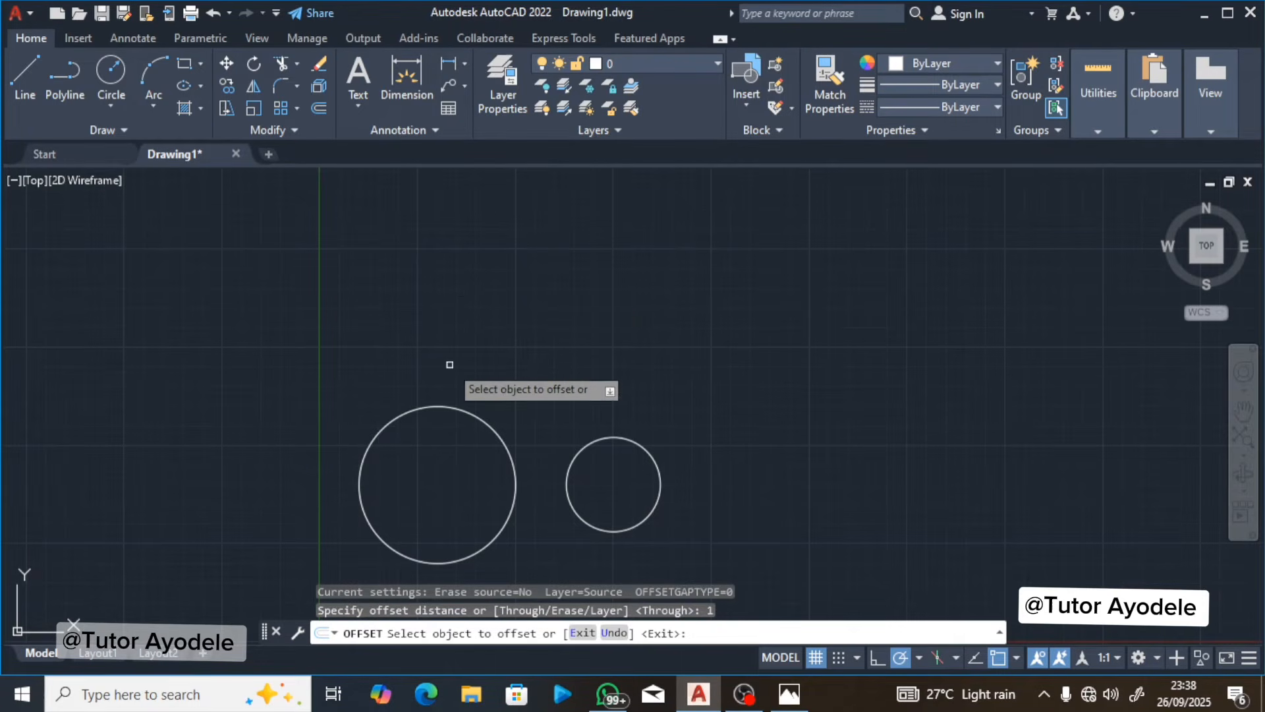
{"action": "left_click", "coordinate": [441, 407]}
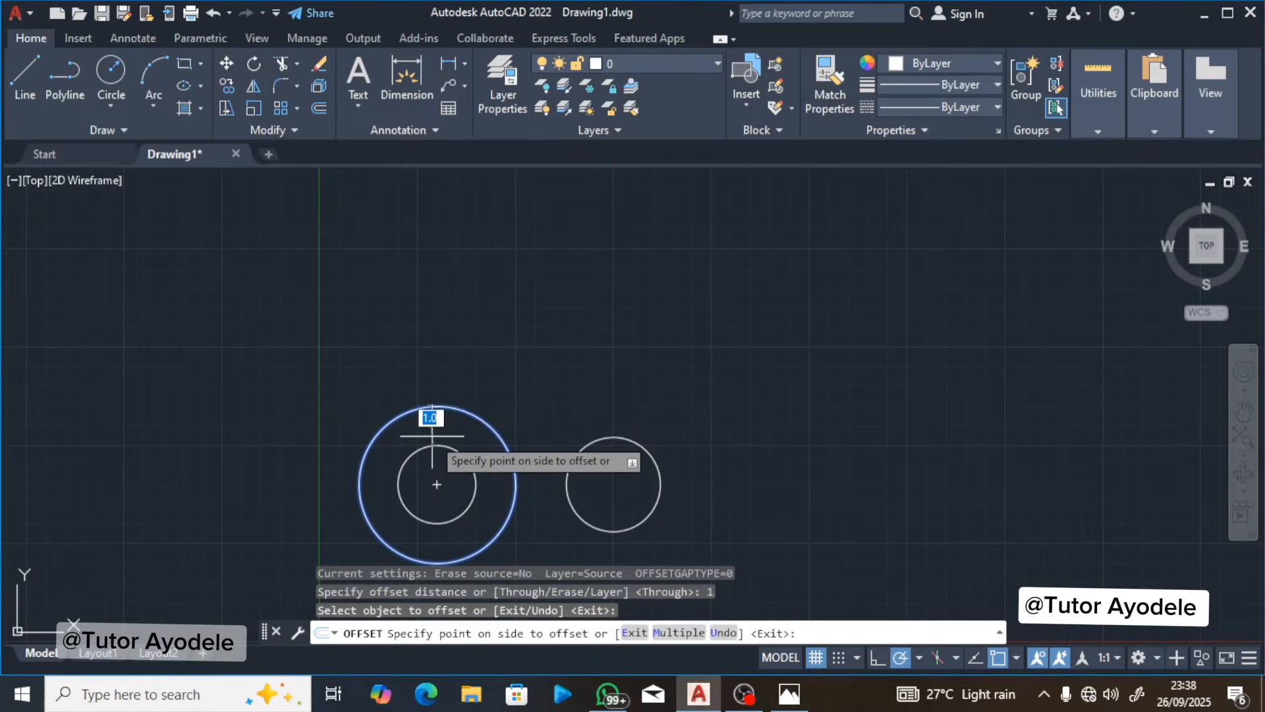
{"action": "left_click", "coordinate": [432, 436]}
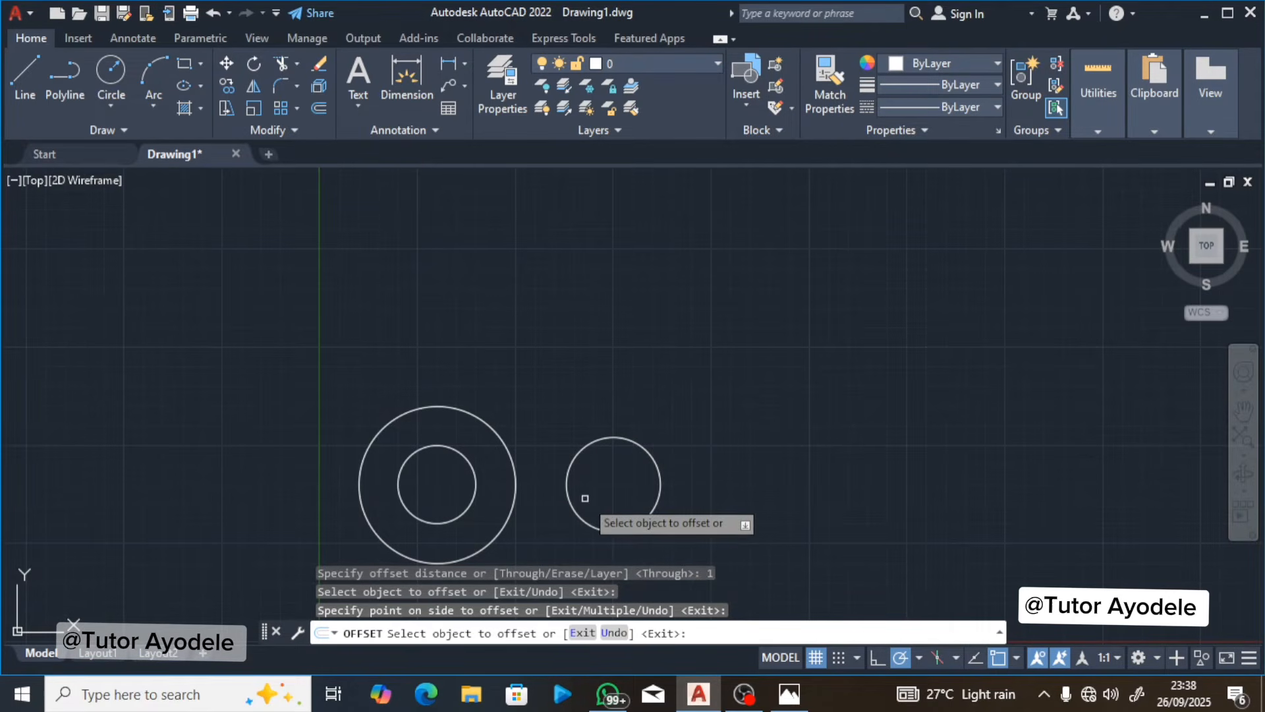
Step: Offset the right bushing circle inward by 0.6 and end the Offset command
{"action": "left_click", "coordinate": [319, 108]}
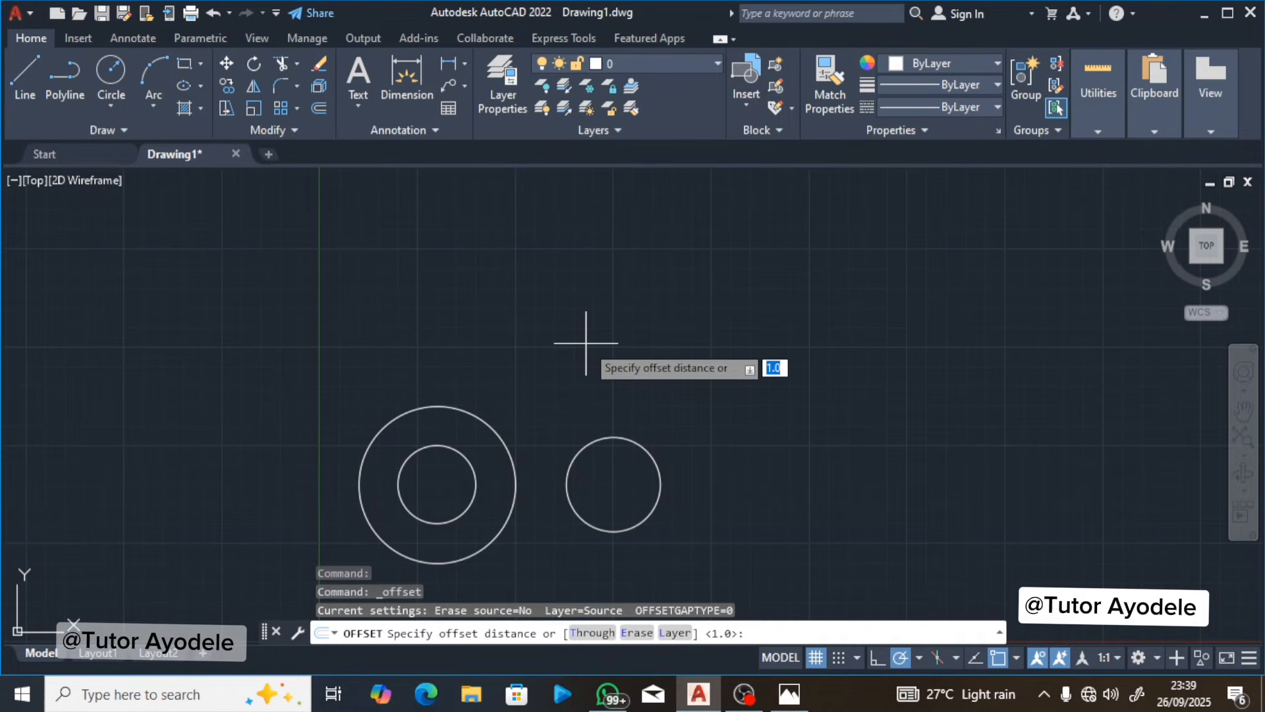
{"action": "type", "text": "0.6"}
{"action": "key", "text": "Return"}
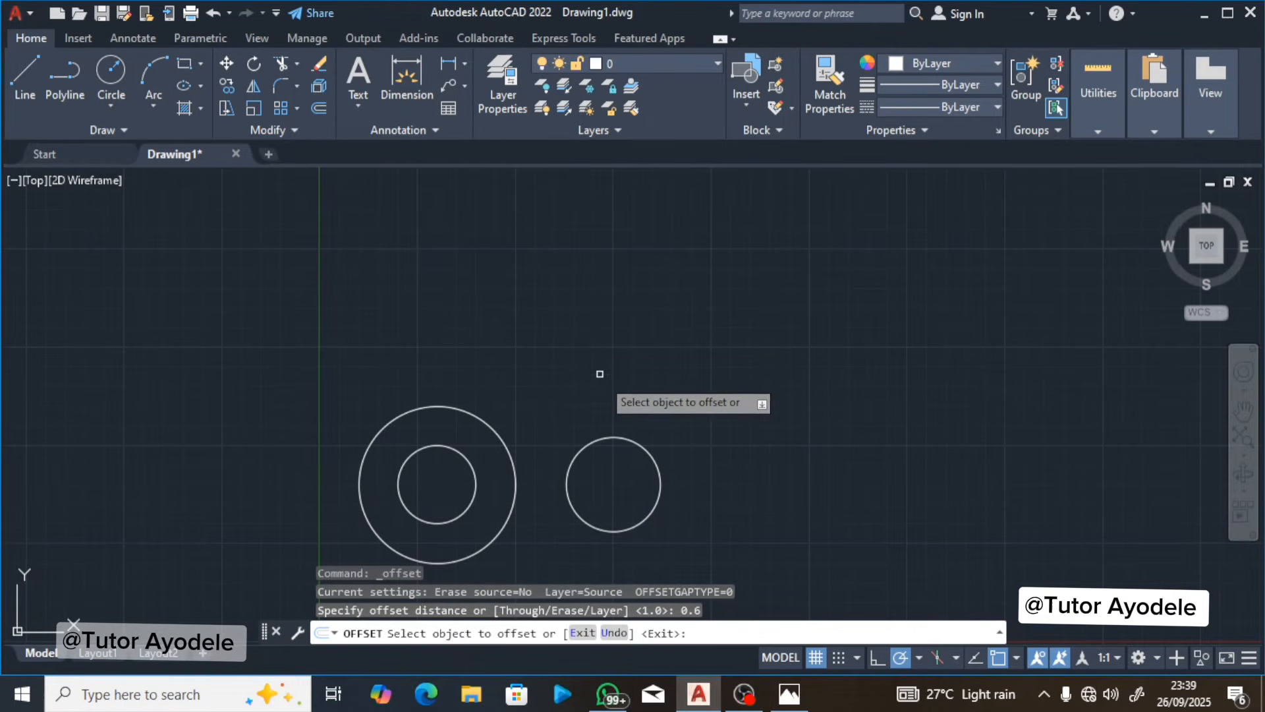
{"action": "left_click", "coordinate": [607, 434]}
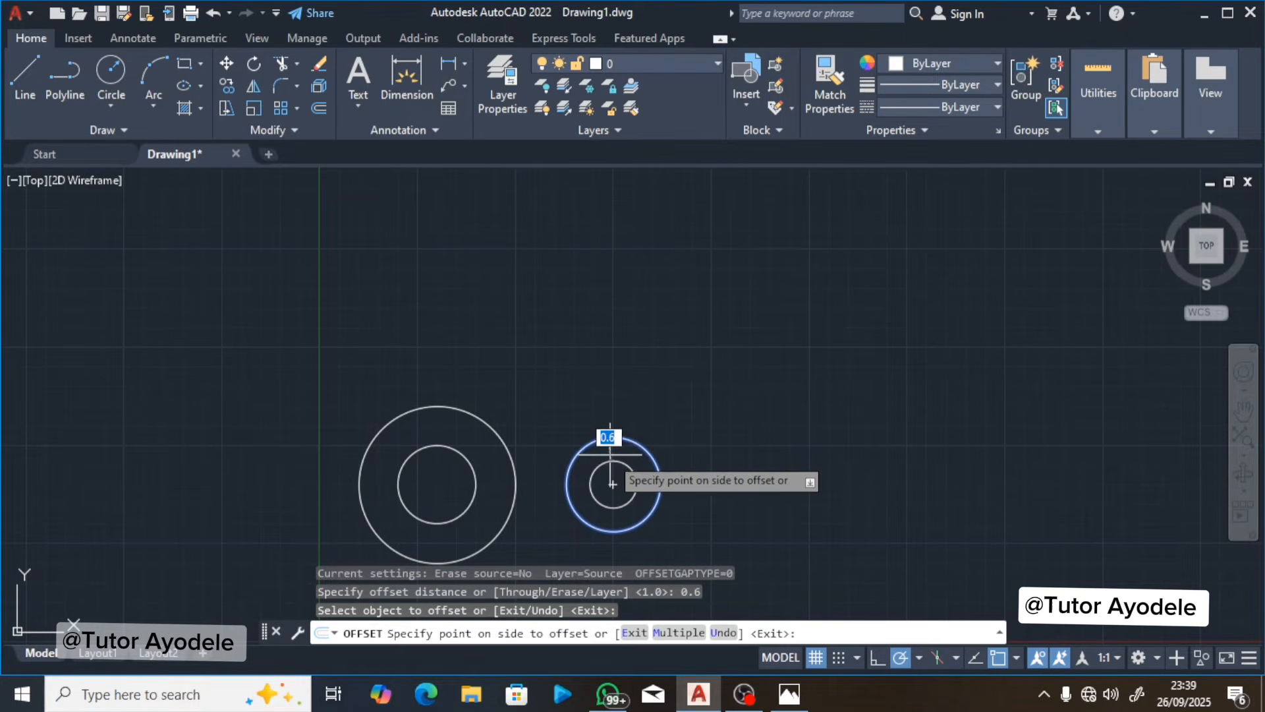
{"action": "left_click", "coordinate": [612, 456]}
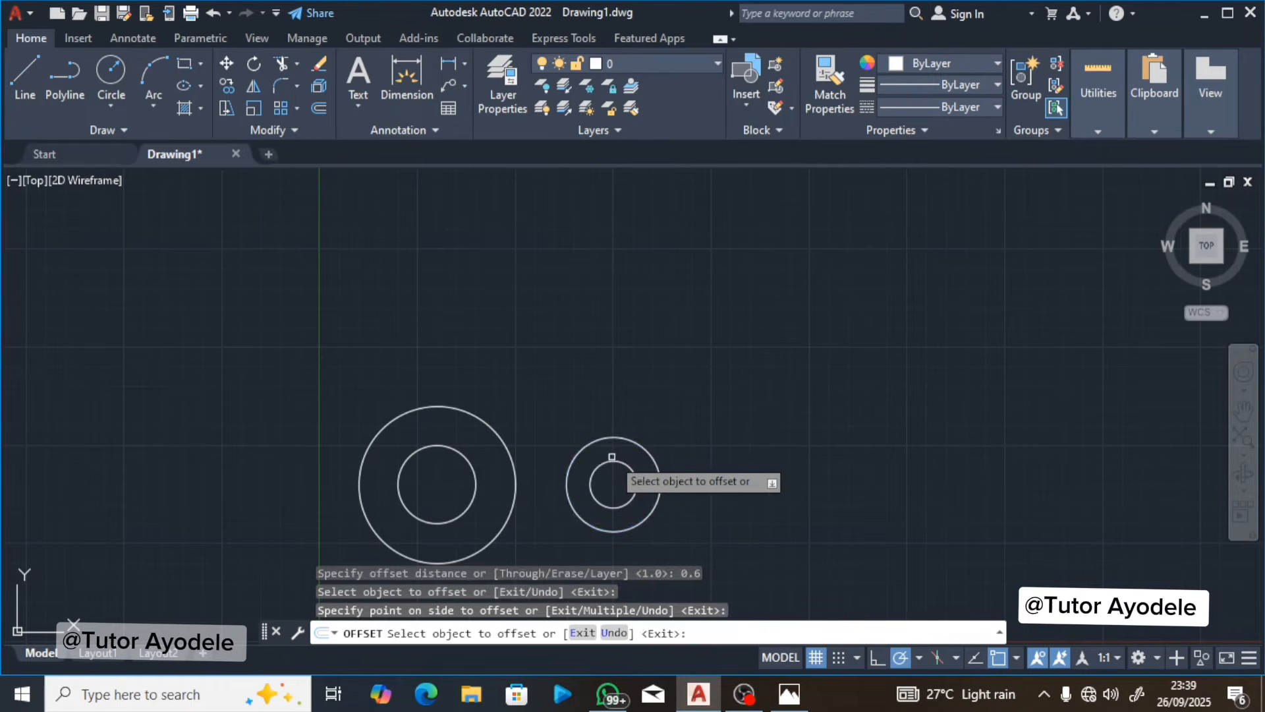
{"action": "key", "text": "Return"}
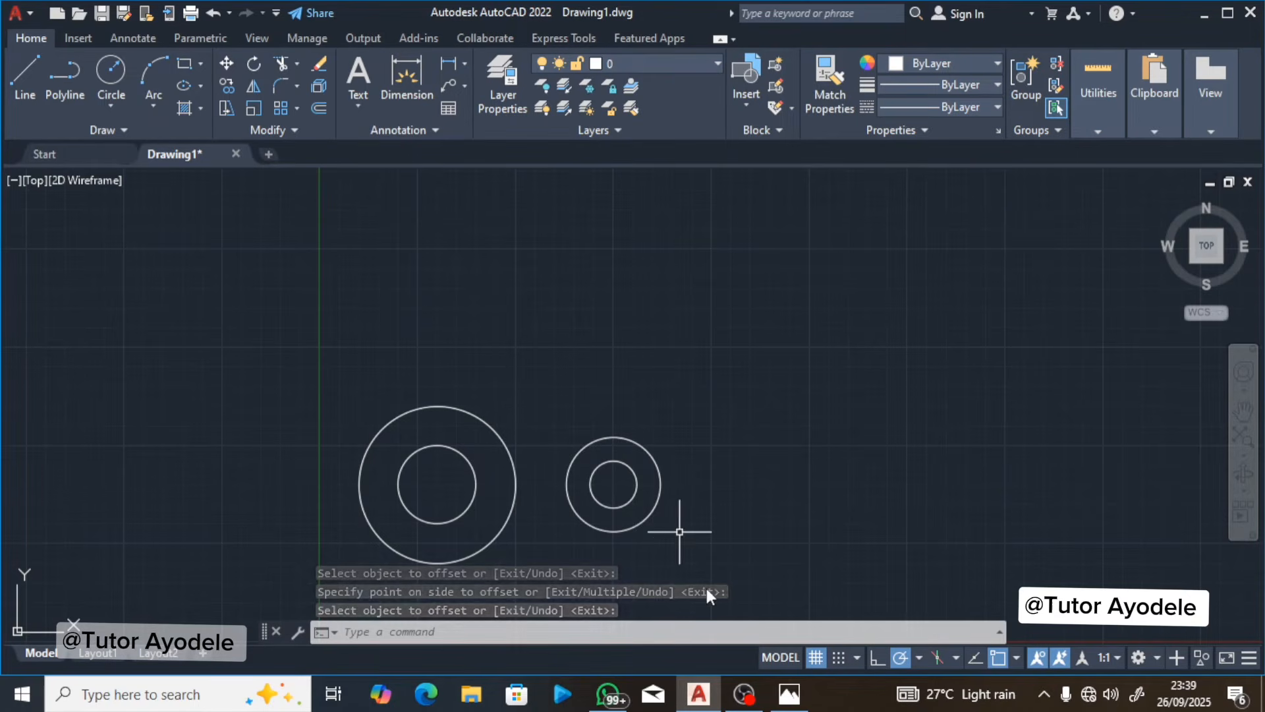
Step: Check the connecting-line instructions in Photos, then start the Line command in AutoCAD with Tangent as the only active object snap
{"action": "left_click", "coordinate": [790, 693]}
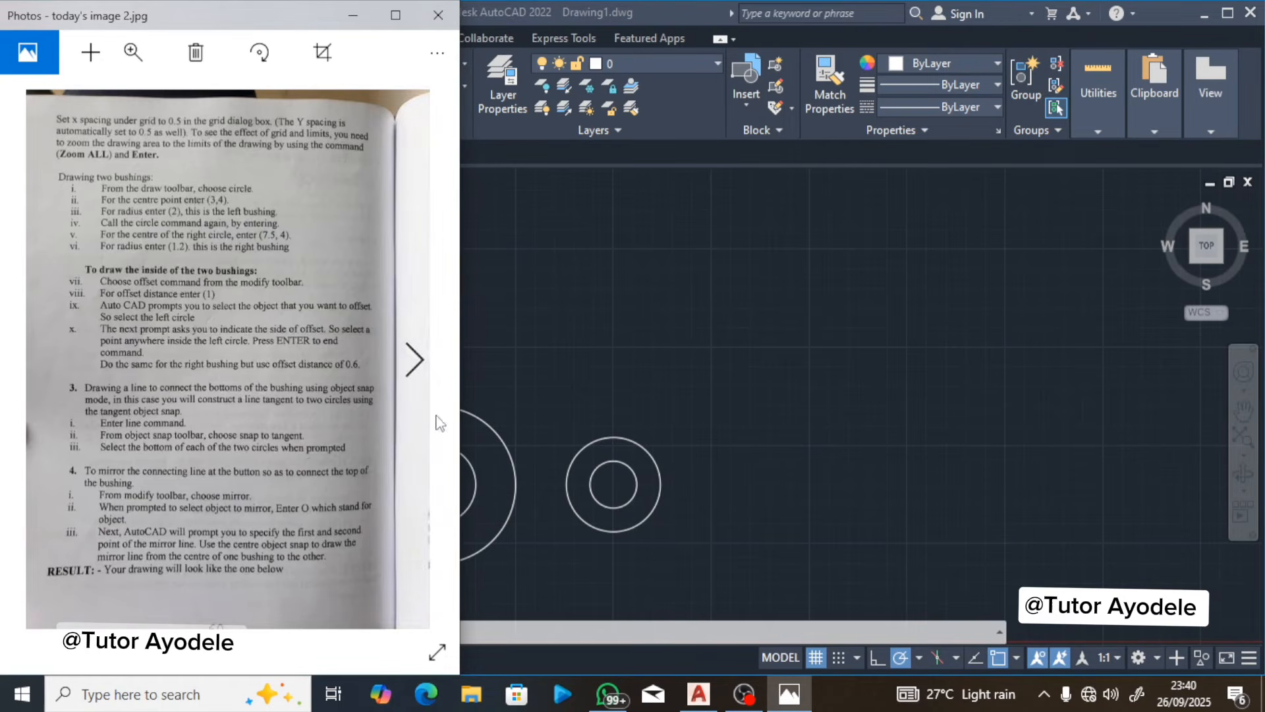
{"action": "left_click", "coordinate": [488, 374]}
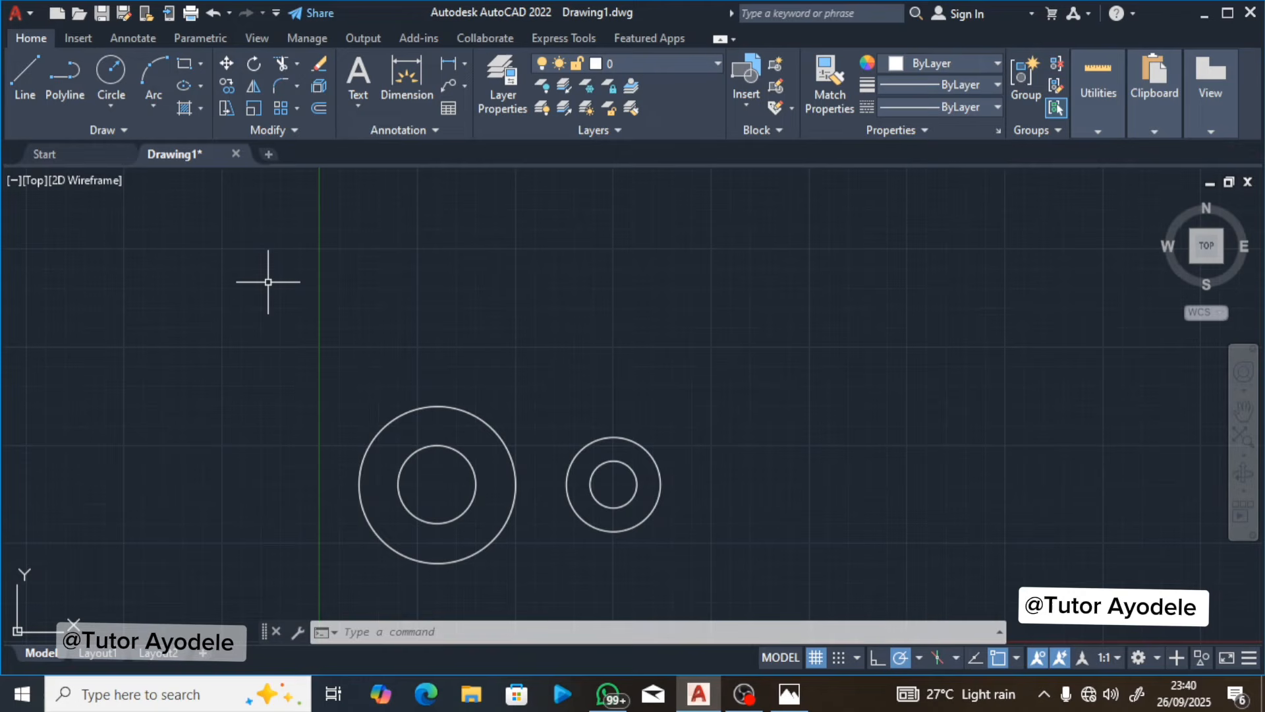
{"action": "left_click", "coordinate": [23, 99]}
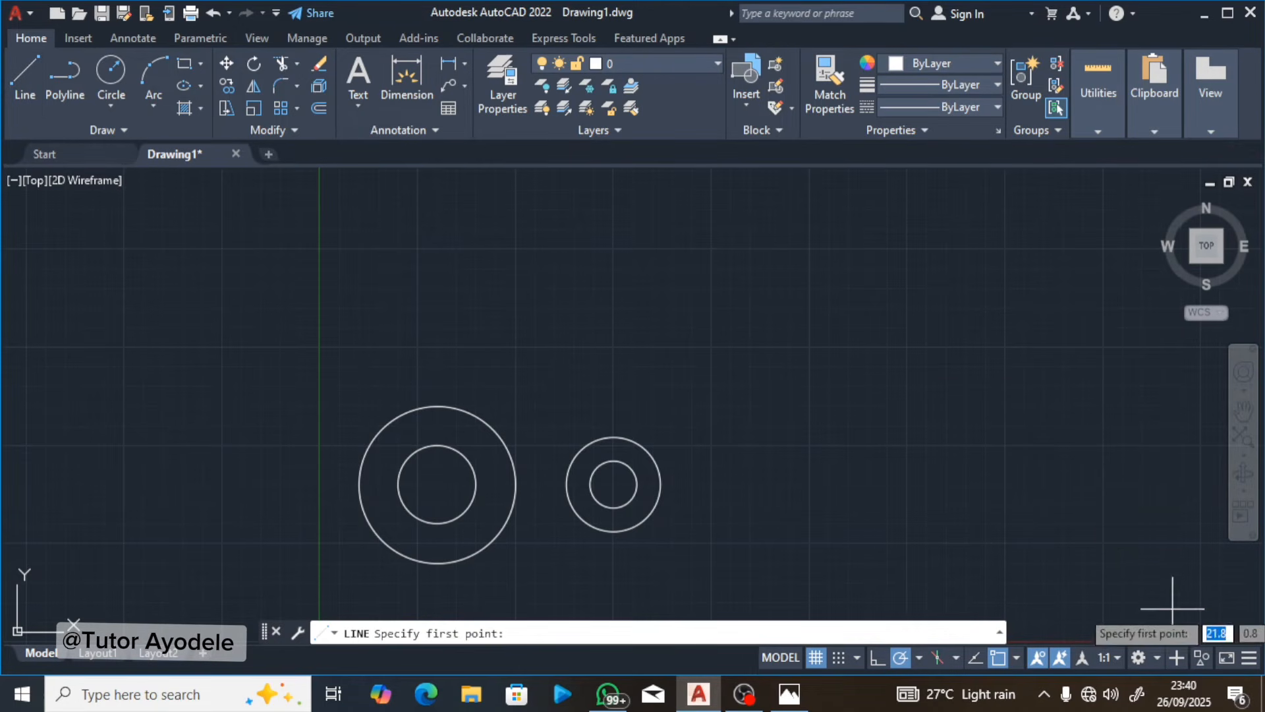
{"action": "left_click", "coordinate": [1016, 657]}
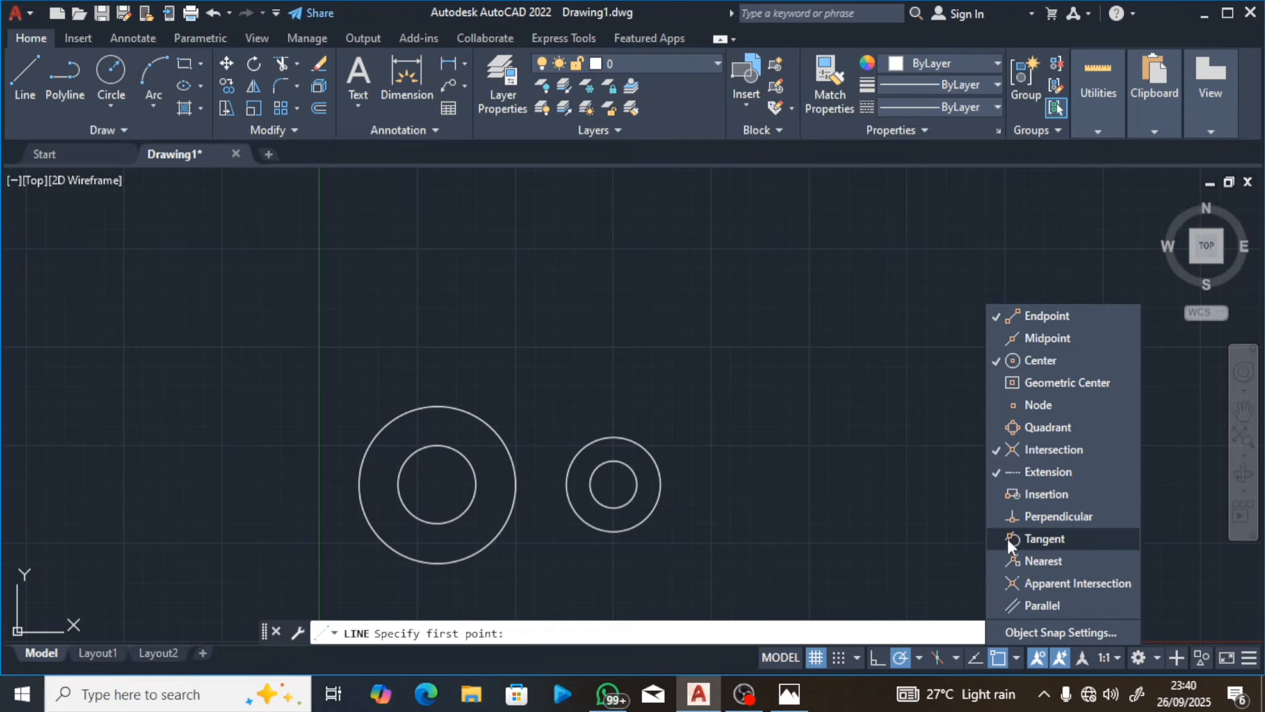
{"action": "left_click", "coordinate": [991, 469]}
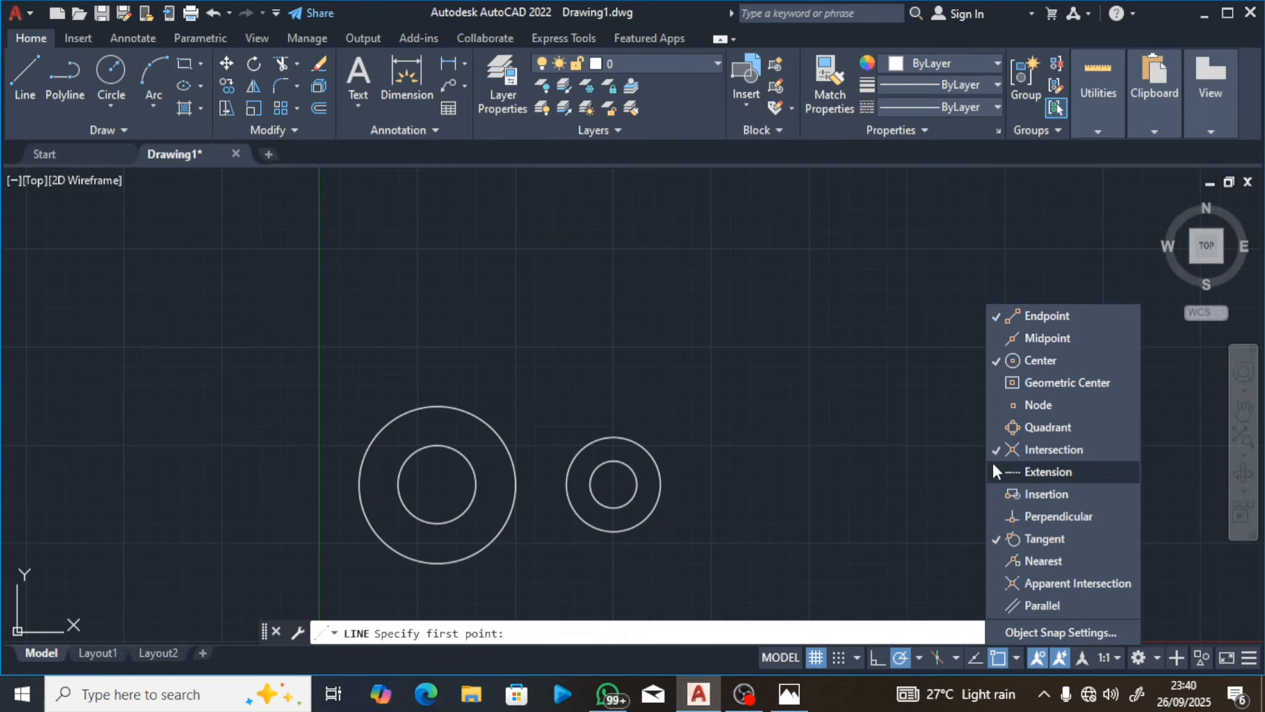
{"action": "left_click", "coordinate": [994, 451]}
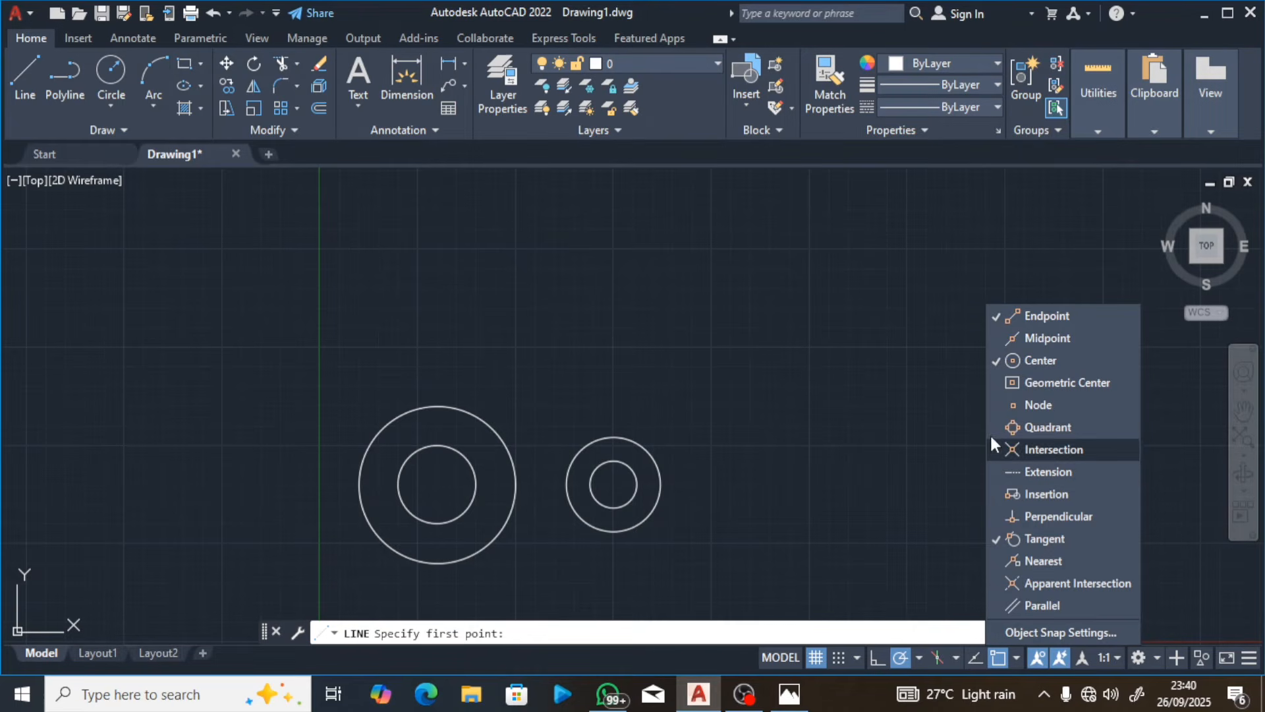
{"action": "left_click", "coordinate": [991, 356]}
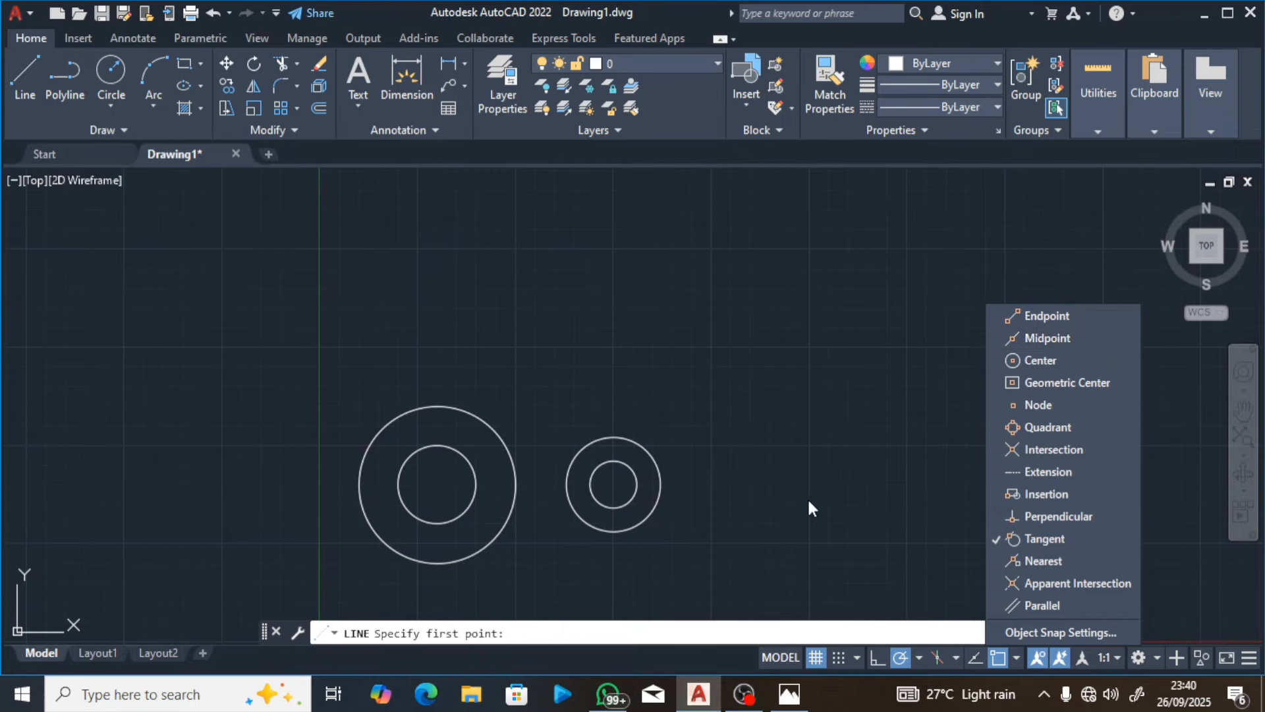
{"action": "left_click", "coordinate": [607, 555]}
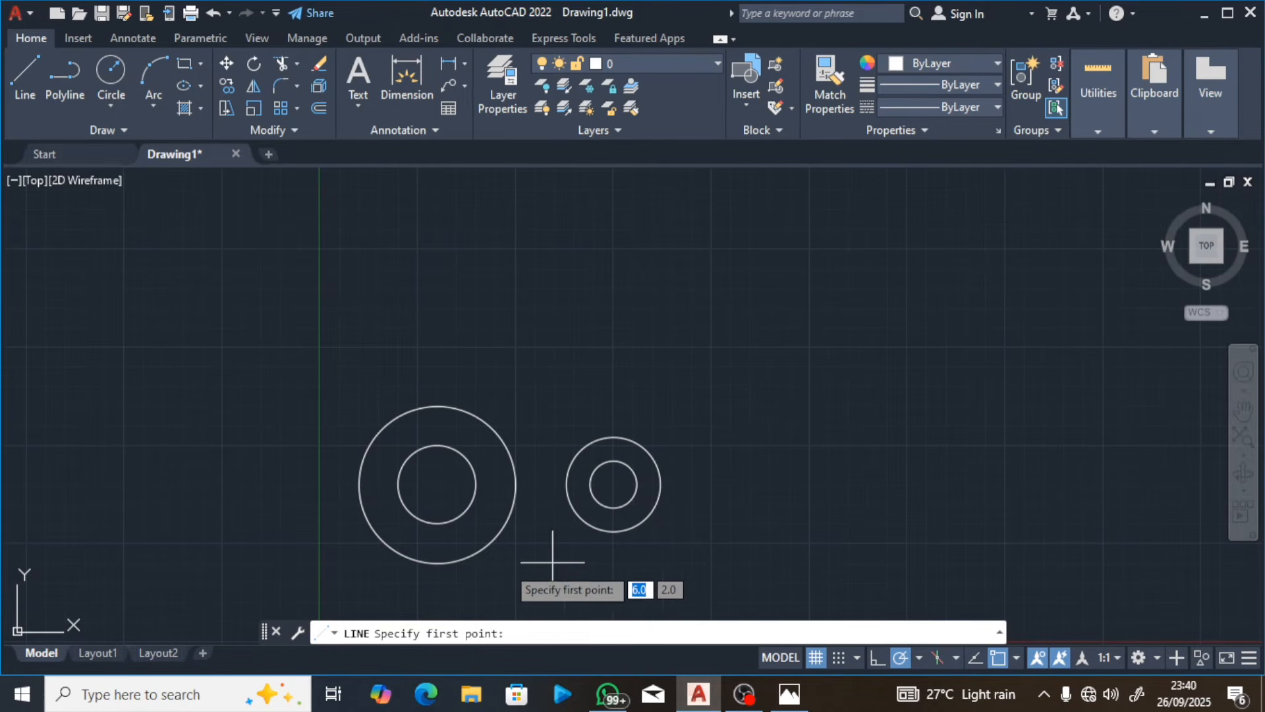
Step: Draw a line tangent to the bottoms of the two outer bushing circles and end the Line command
{"action": "left_click", "coordinate": [440, 562]}
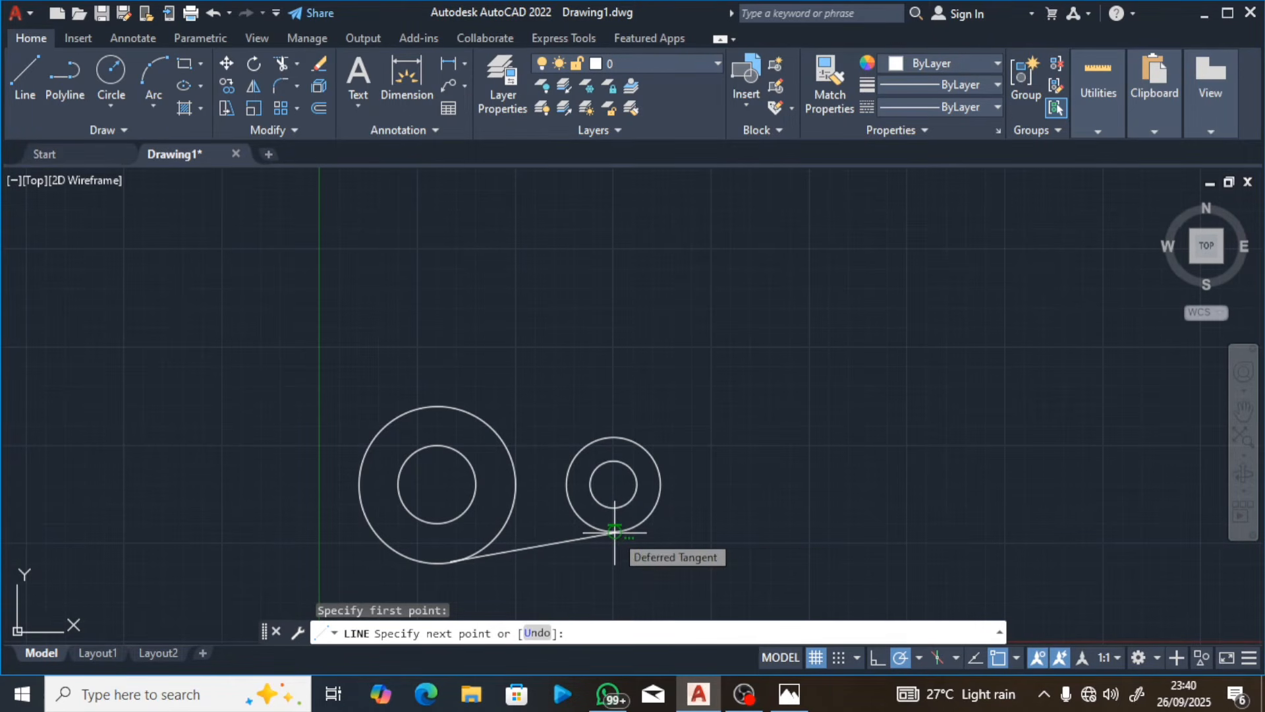
{"action": "left_click", "coordinate": [614, 531]}
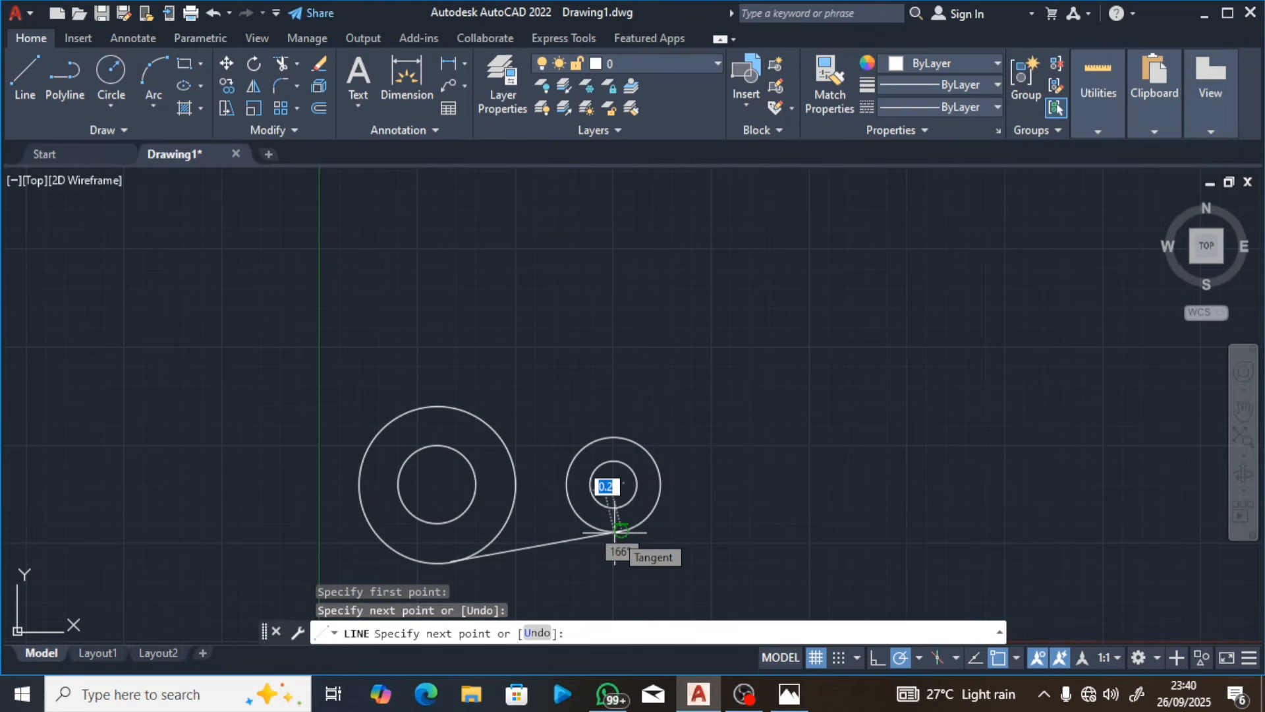
{"action": "key", "text": "Return"}
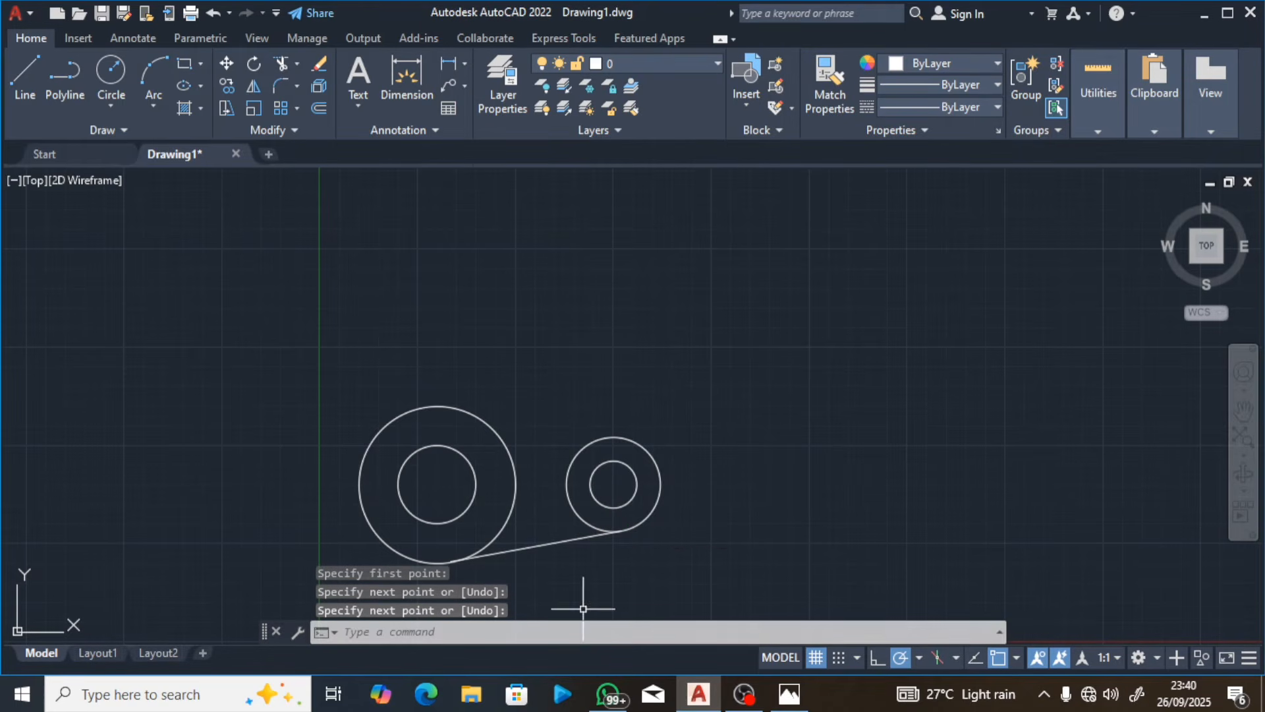
Step: Enable the Endpoint, Center, Intersection and Extension object snaps in addition to Tangent
{"action": "left_click", "coordinate": [1016, 655]}
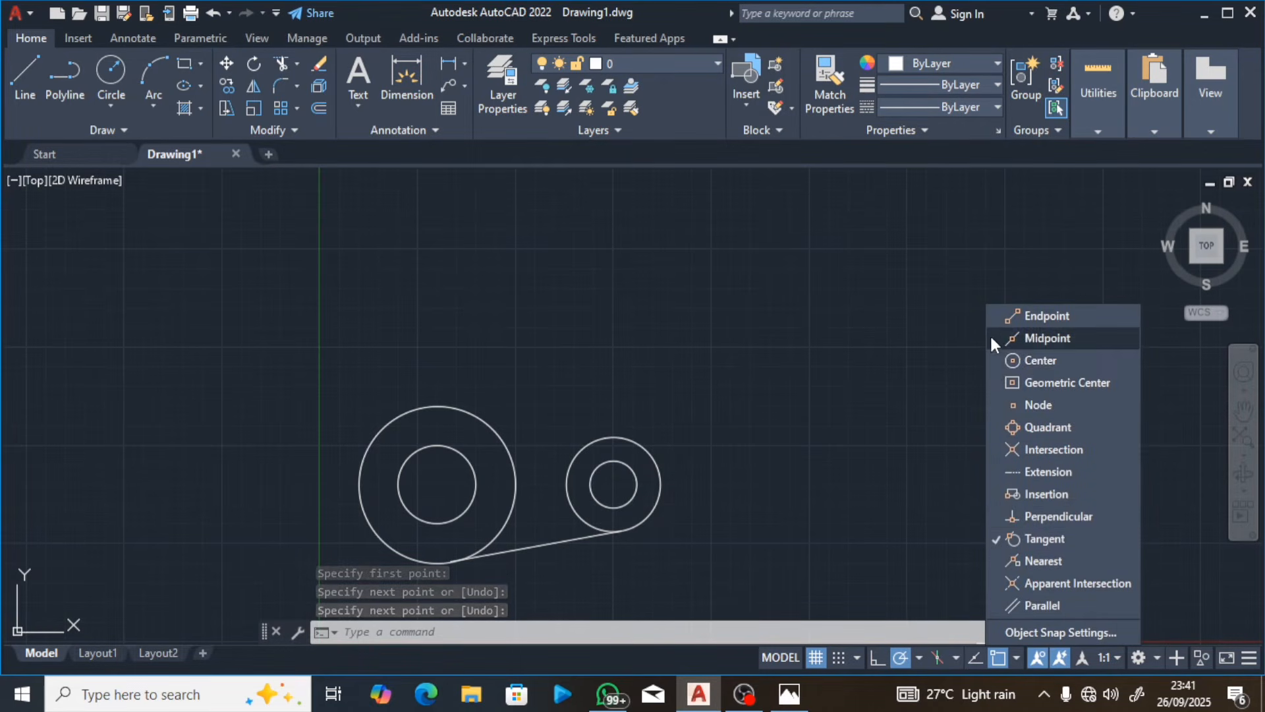
{"action": "left_click", "coordinate": [992, 317]}
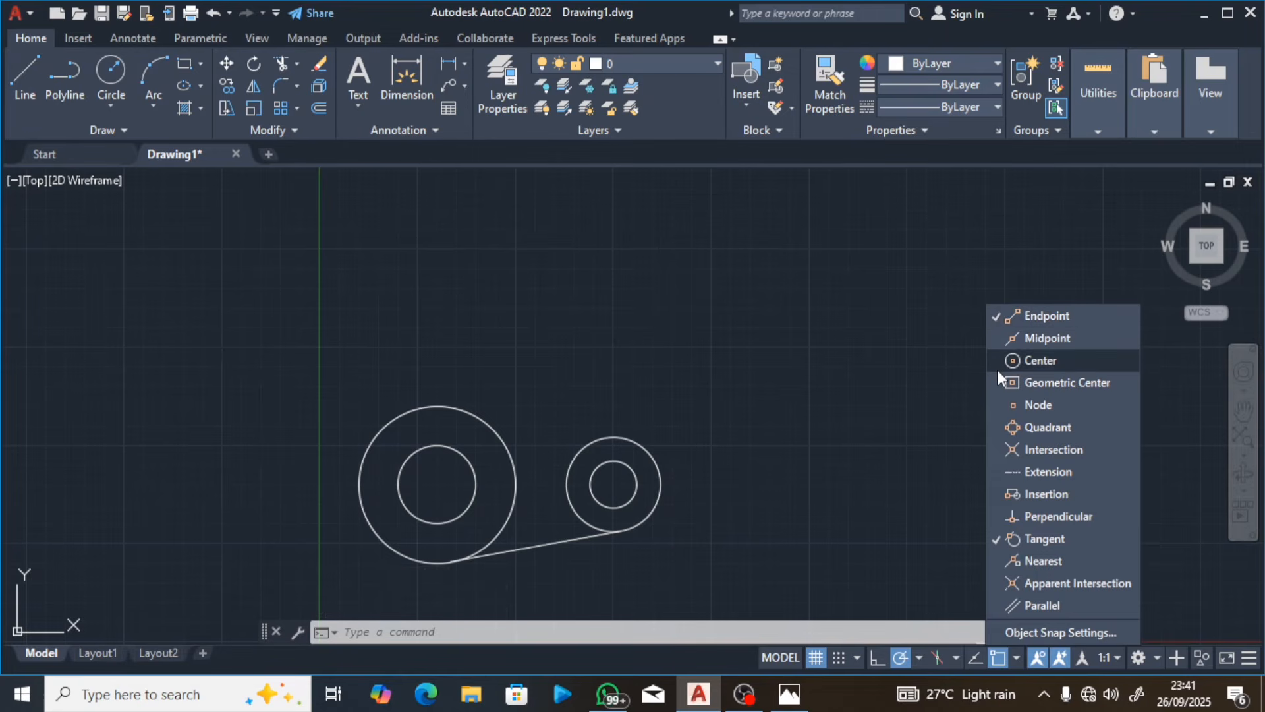
{"action": "left_click", "coordinate": [998, 448]}
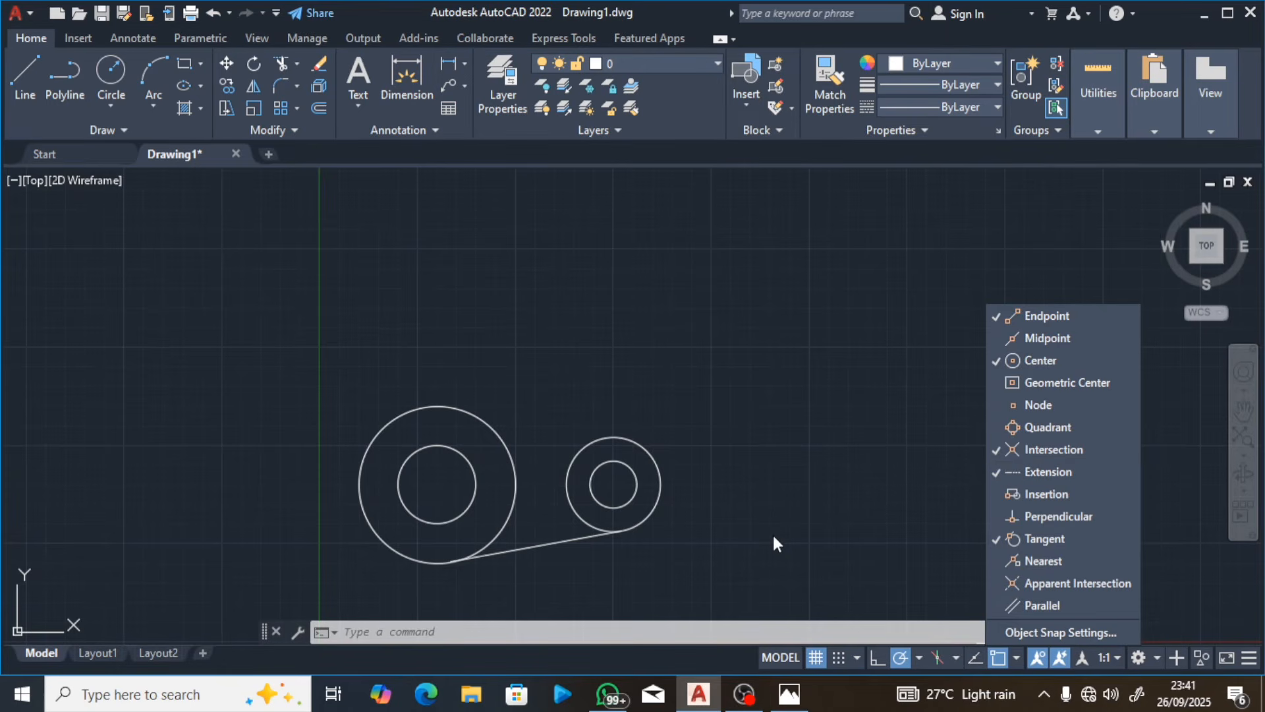
{"action": "left_click", "coordinate": [621, 560]}
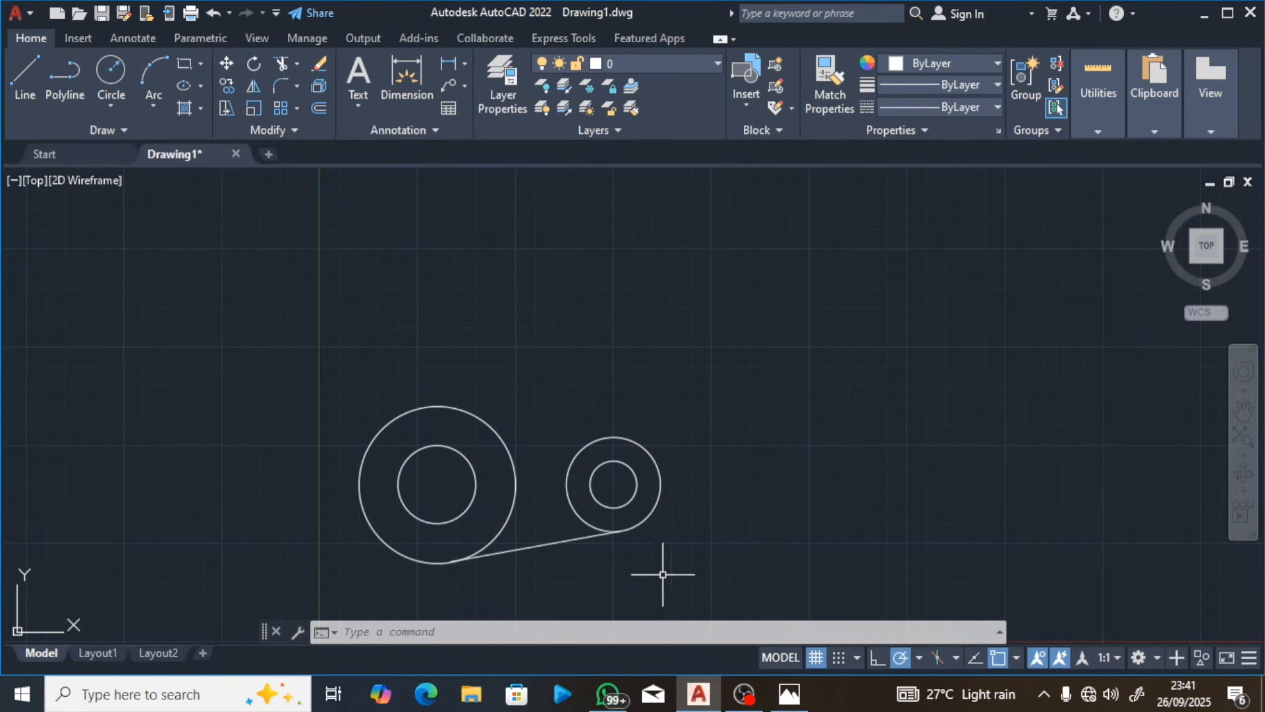
Step: Check the mirror instructions in Photos, then start Mirror in AutoCAD with the lower tangent line as the object
{"action": "left_click", "coordinate": [786, 690]}
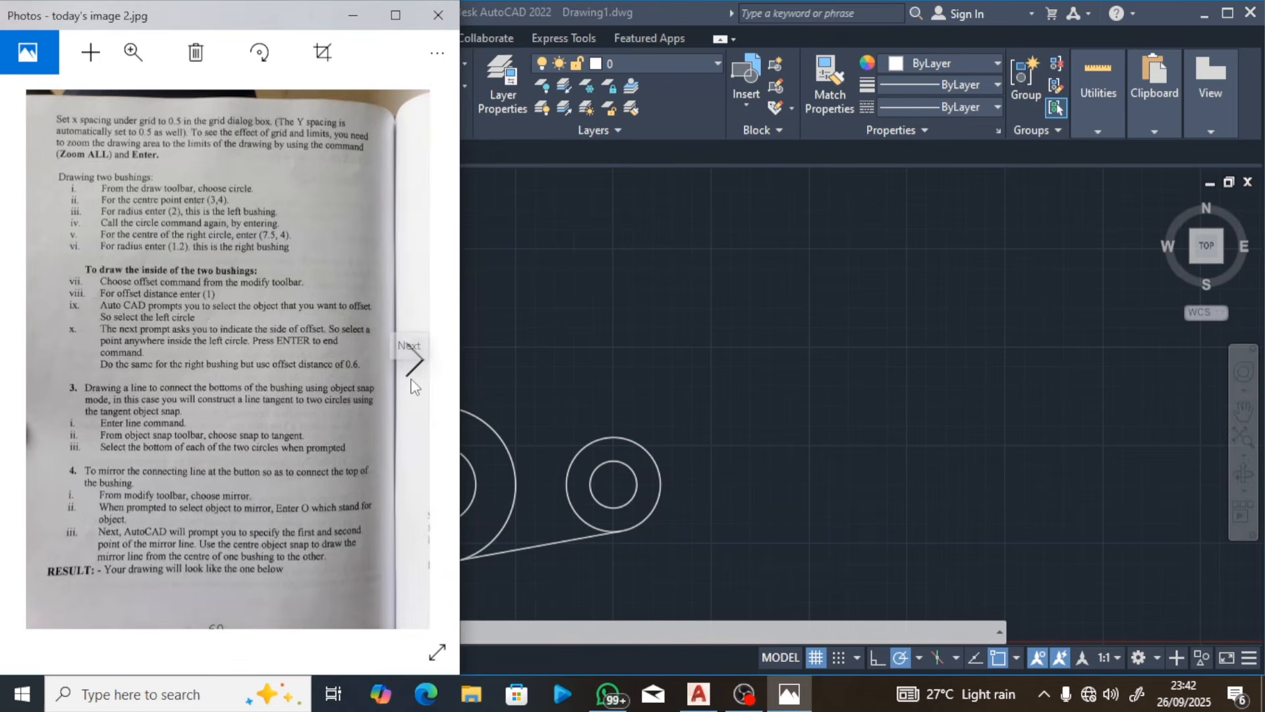
{"action": "left_click", "coordinate": [414, 361]}
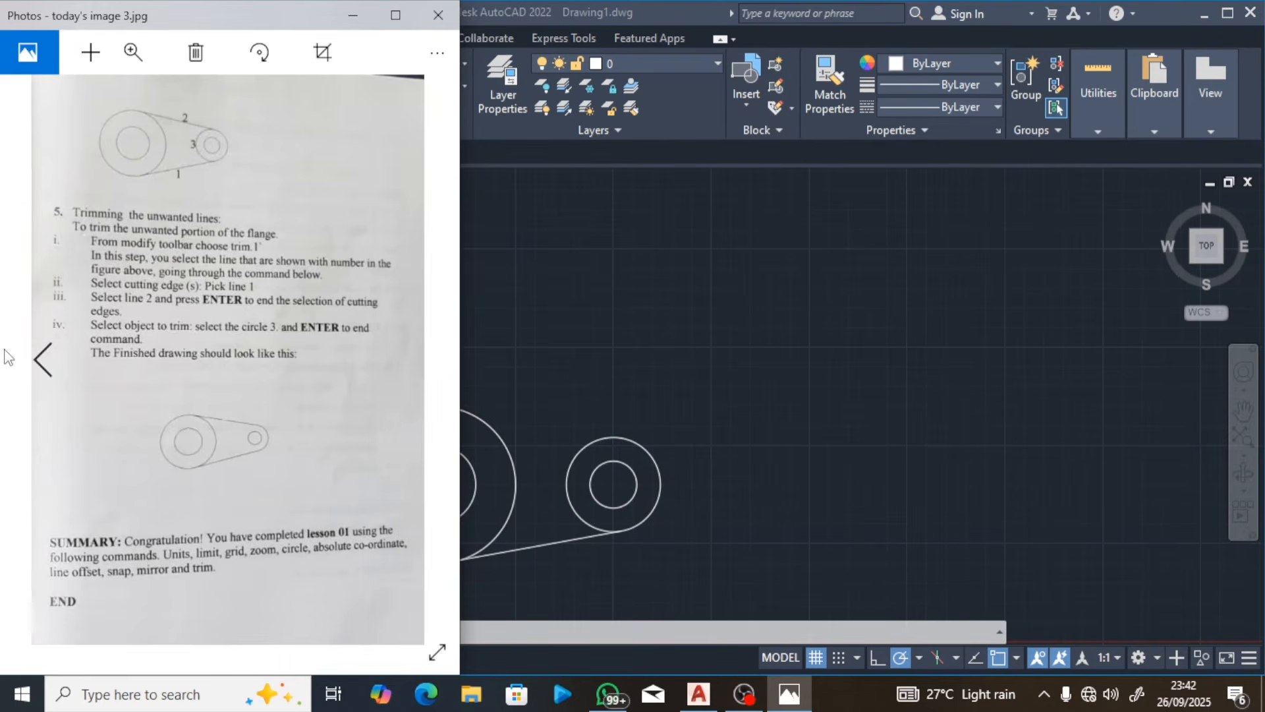
{"action": "left_click", "coordinate": [41, 356]}
{"action": "left_click", "coordinate": [469, 310]}
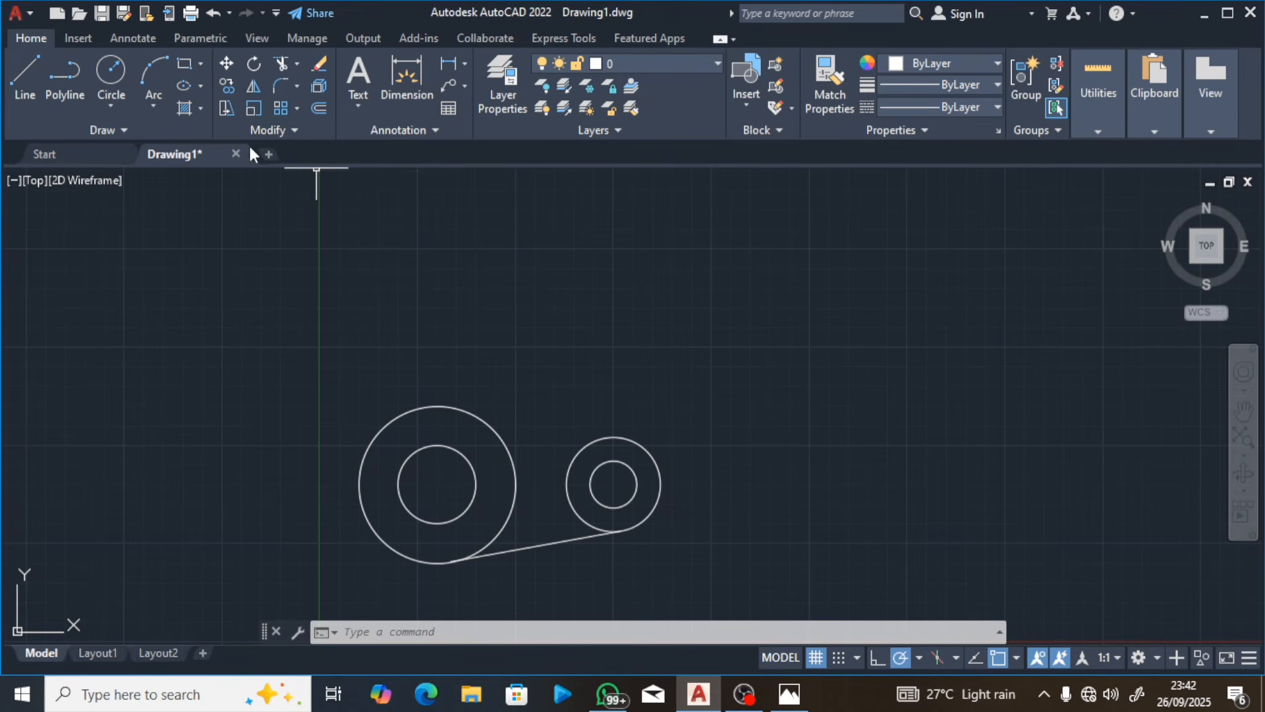
{"action": "left_click", "coordinate": [251, 88]}
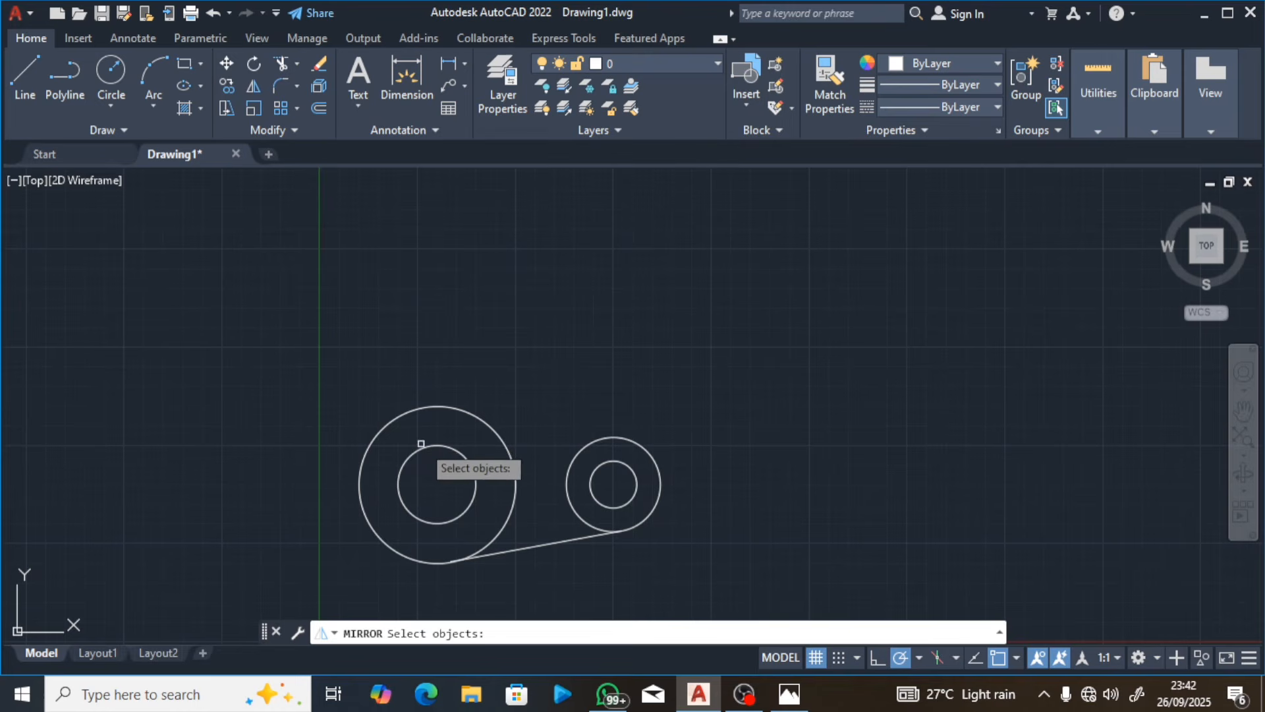
{"action": "left_click", "coordinate": [508, 548]}
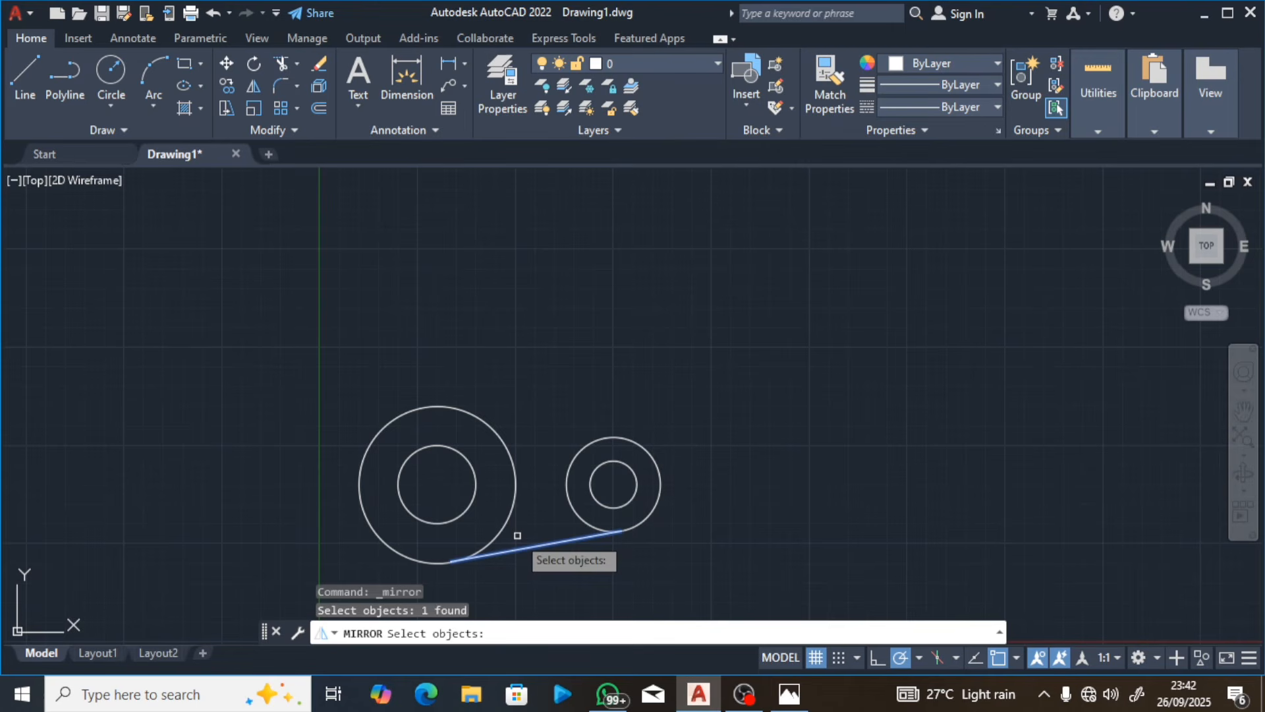
{"action": "key", "text": "Return"}
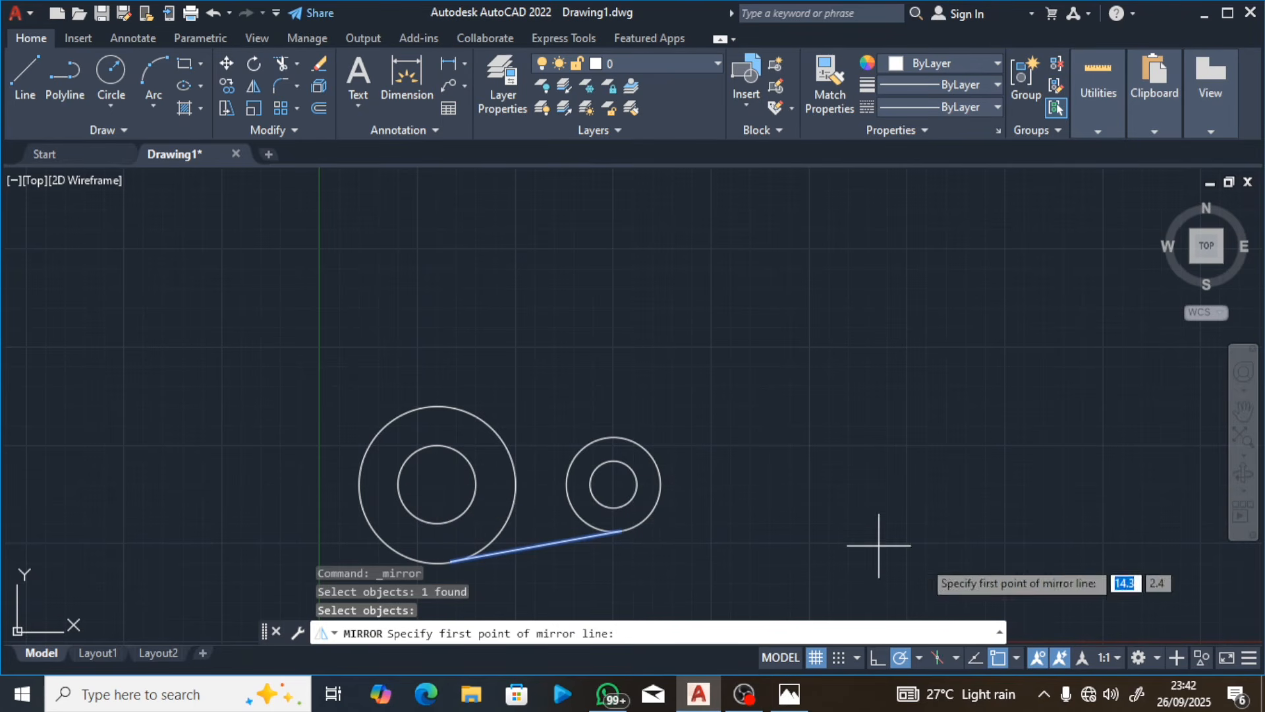
Step: Enable the Midpoint snap and mirror the line across the axis from the left circle's centre to the right circle's centre, keeping the source line
{"action": "left_click", "coordinate": [1015, 656]}
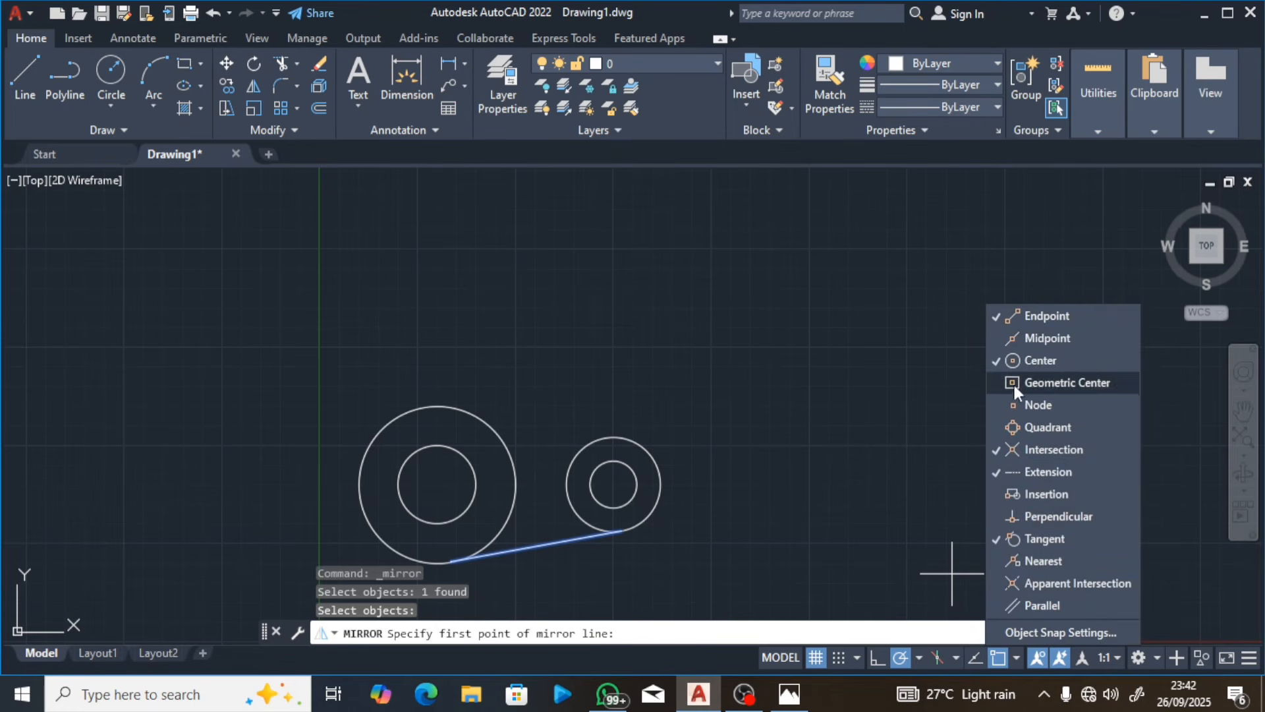
{"action": "left_click", "coordinate": [997, 338]}
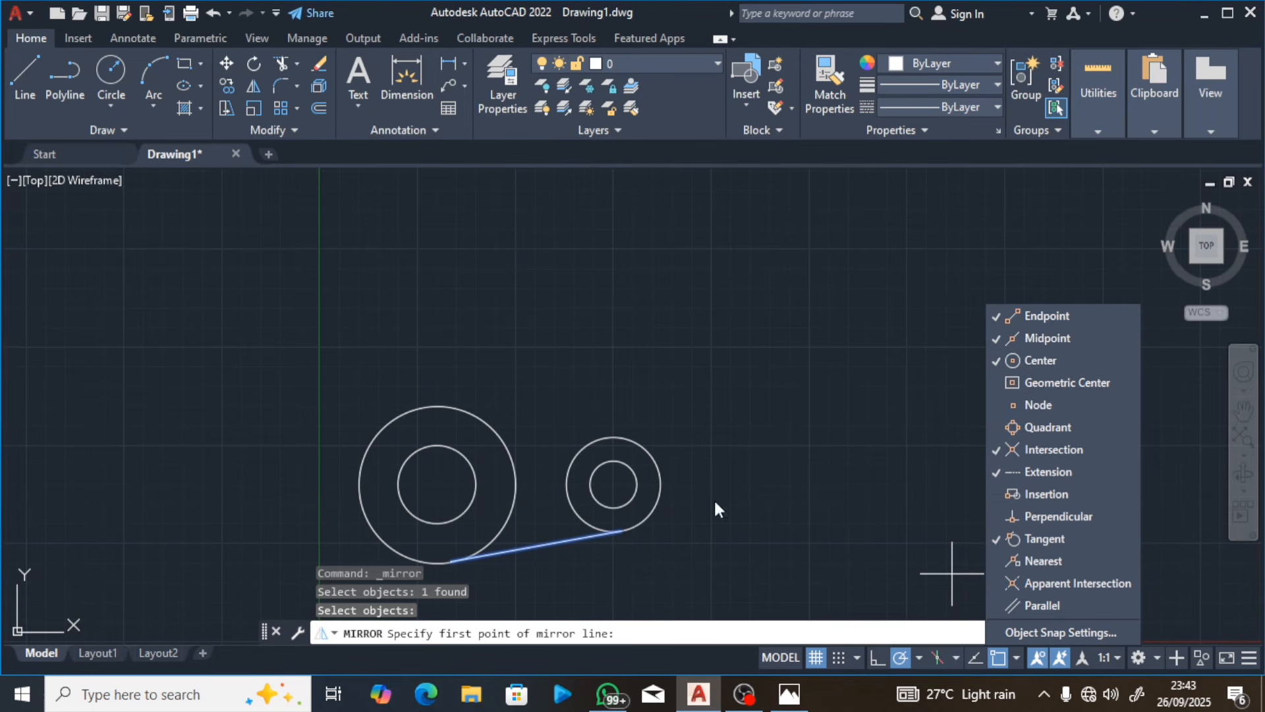
{"action": "left_click", "coordinate": [456, 489]}
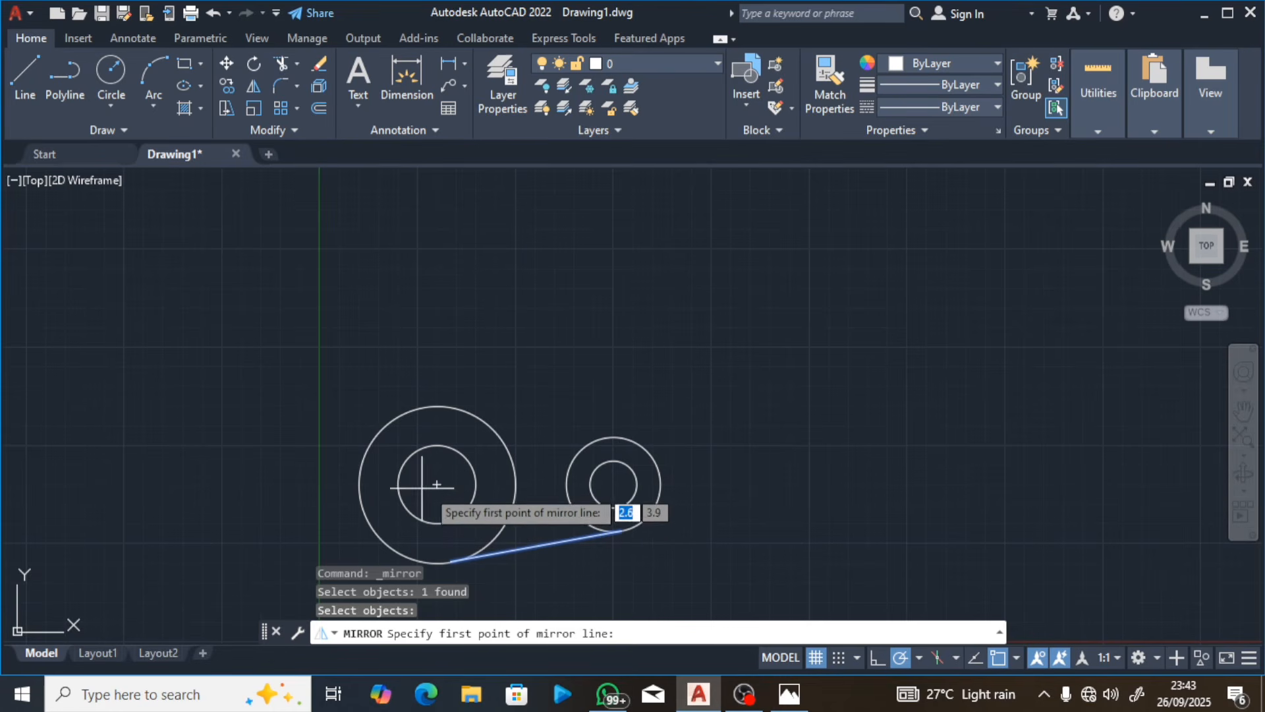
{"action": "left_click", "coordinate": [436, 484]}
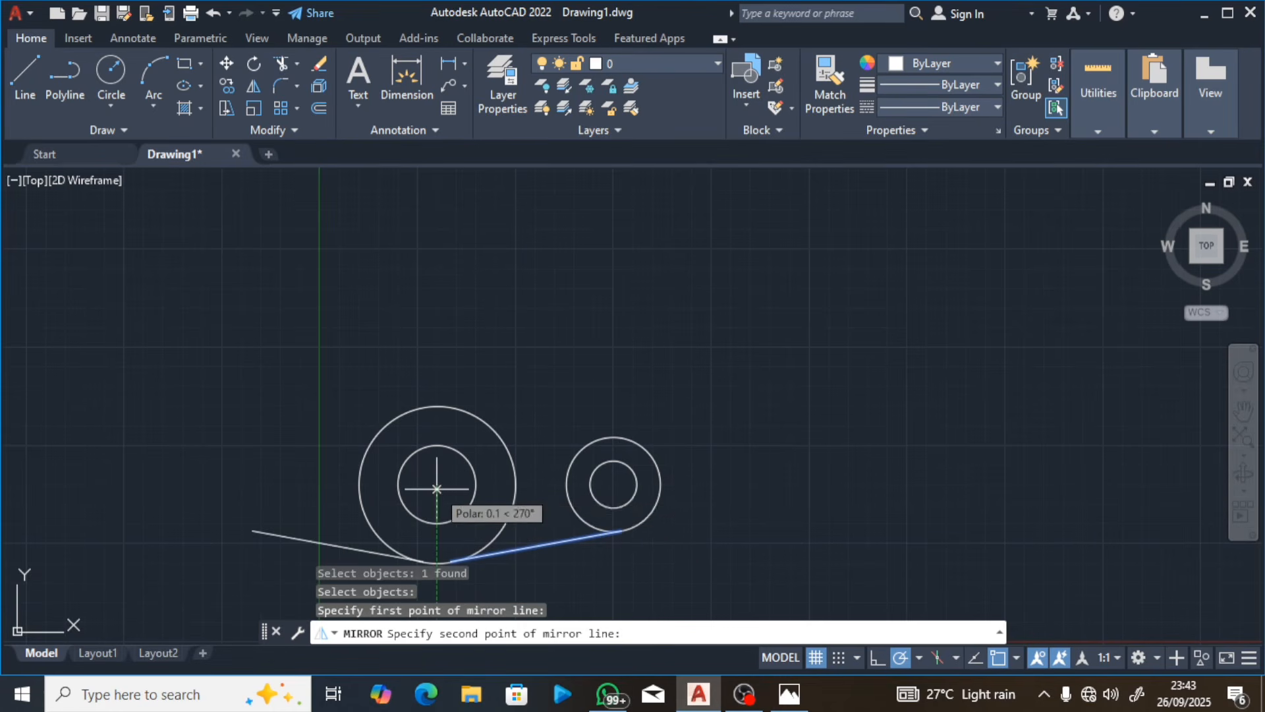
{"action": "left_click", "coordinate": [613, 484]}
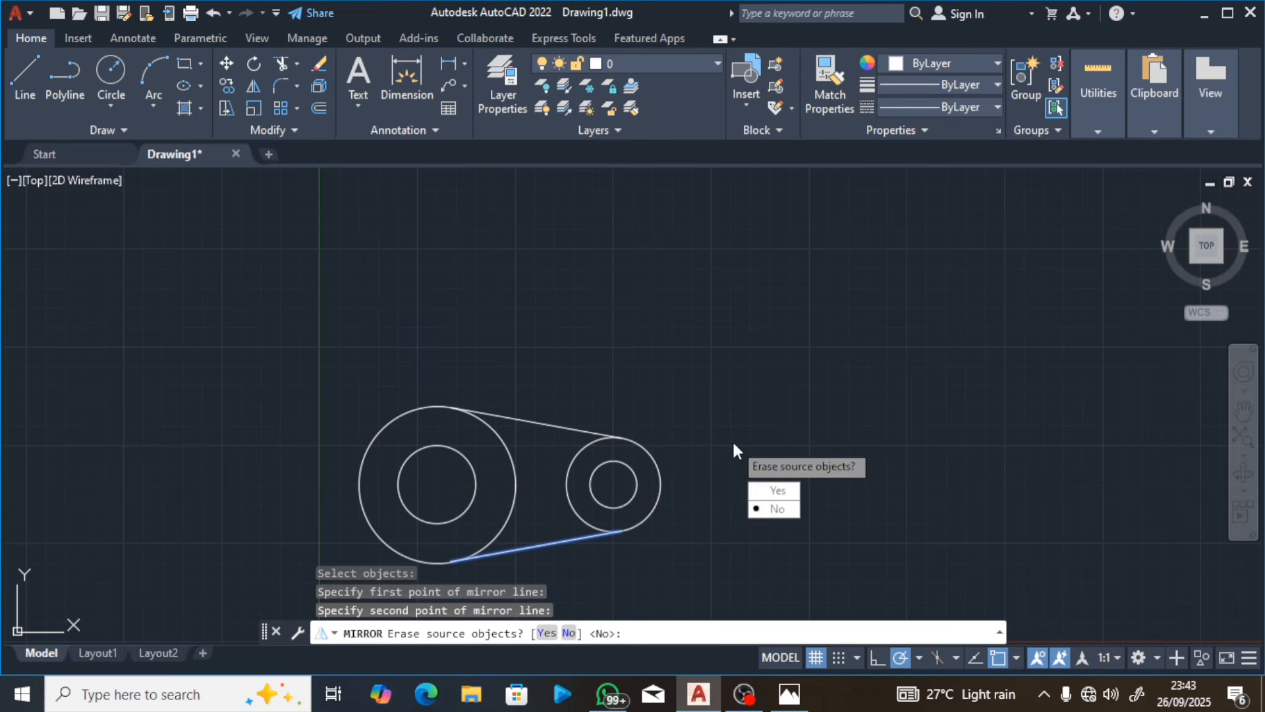
{"action": "key", "text": "Return"}
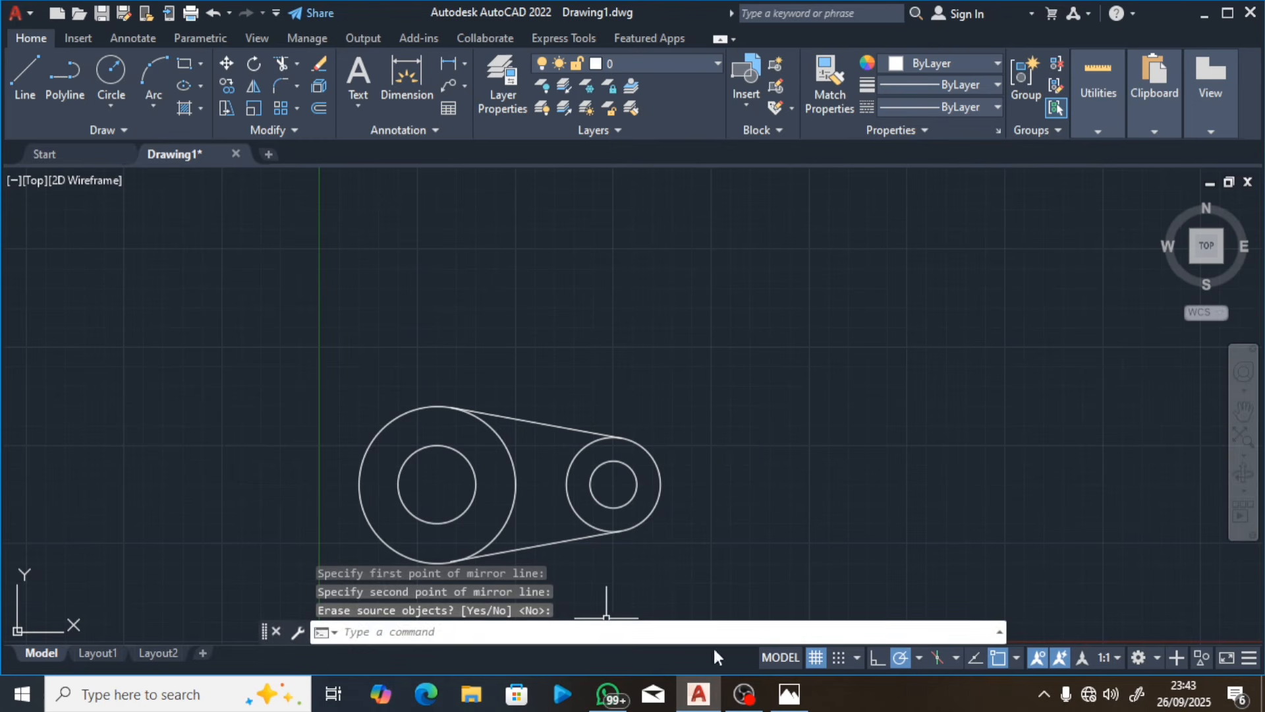
Step: Read the trimming instructions on the next lesson page in Photos and return to AutoCAD
{"action": "left_click", "coordinate": [793, 696]}
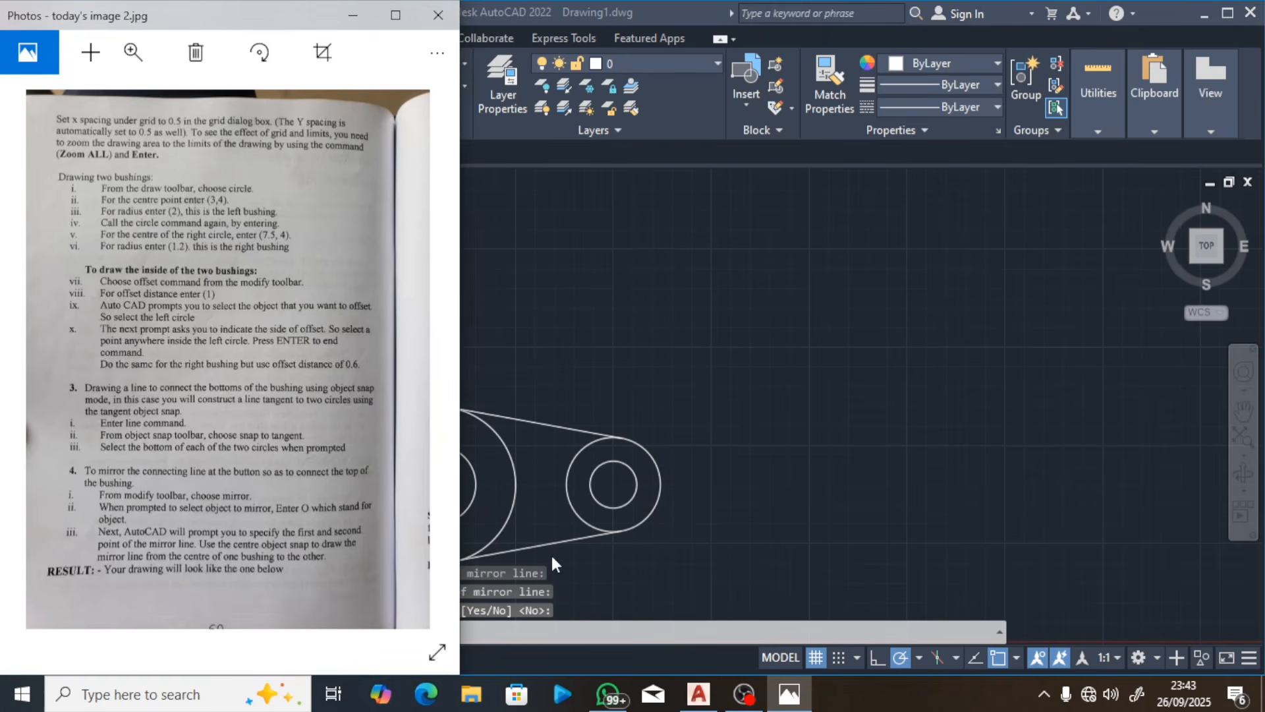
{"action": "mouse_move", "coordinate": [427, 369]}
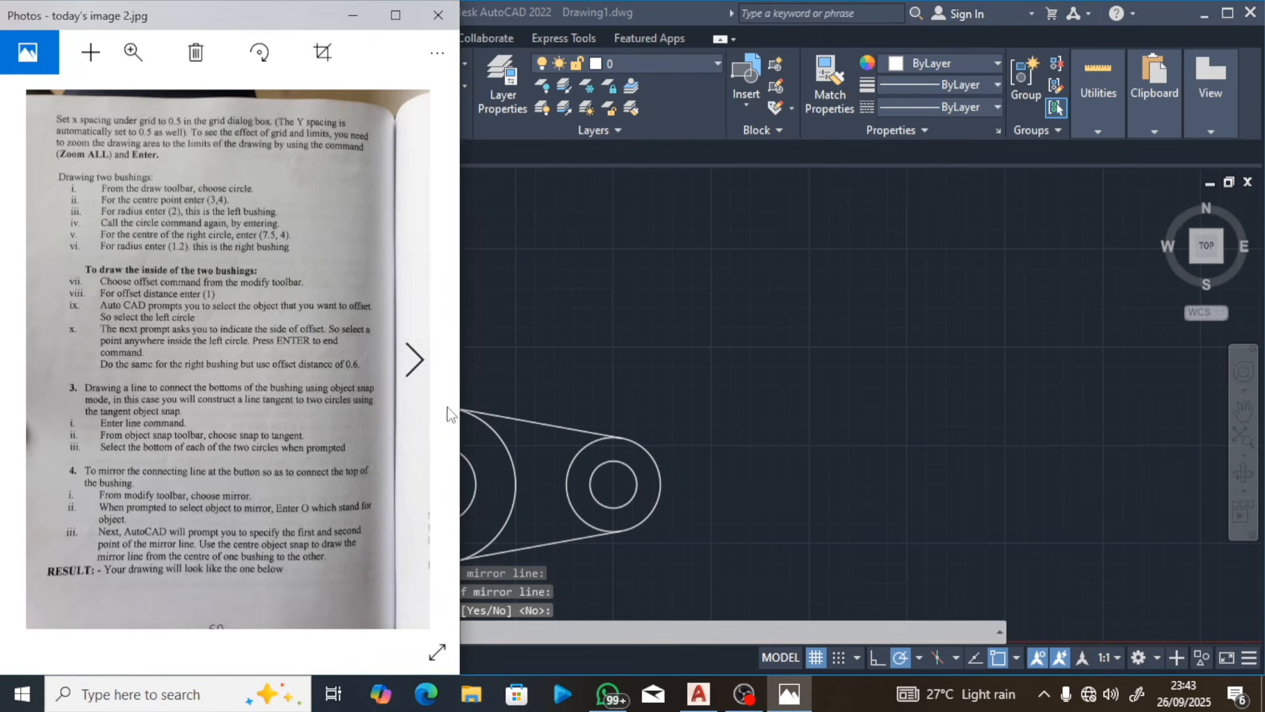
{"action": "left_click", "coordinate": [411, 363]}
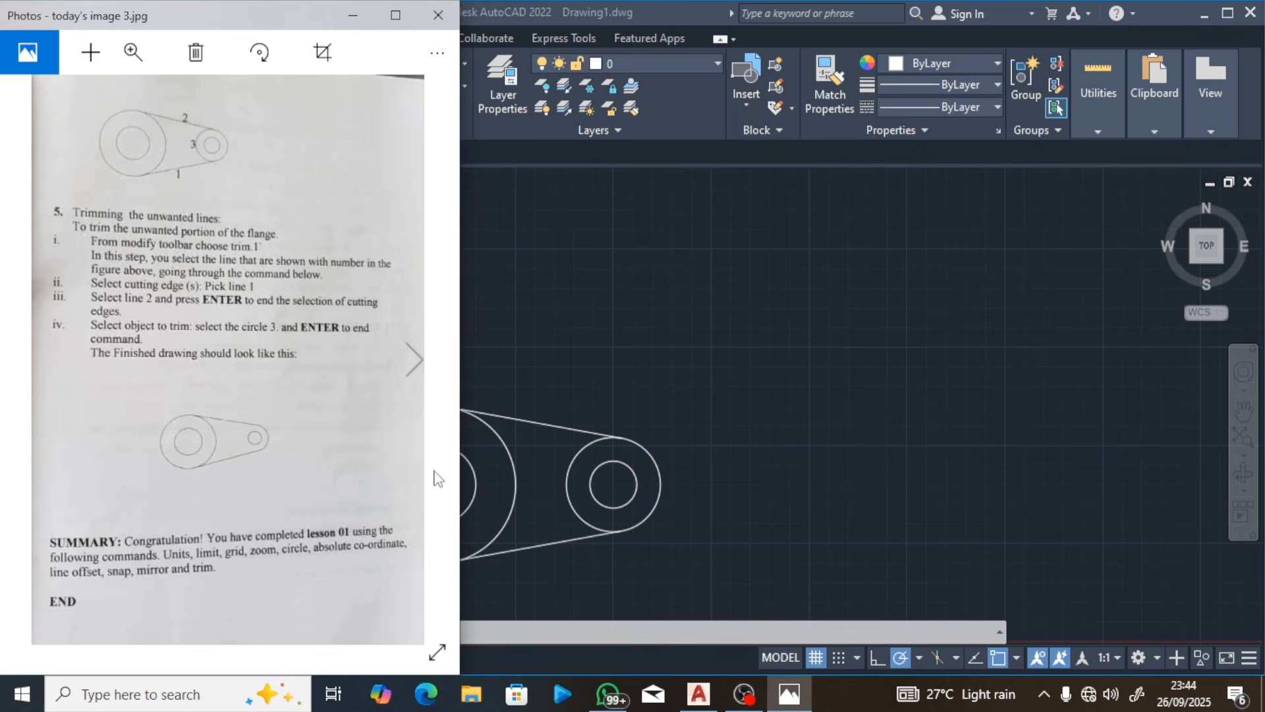
{"action": "left_click", "coordinate": [536, 364]}
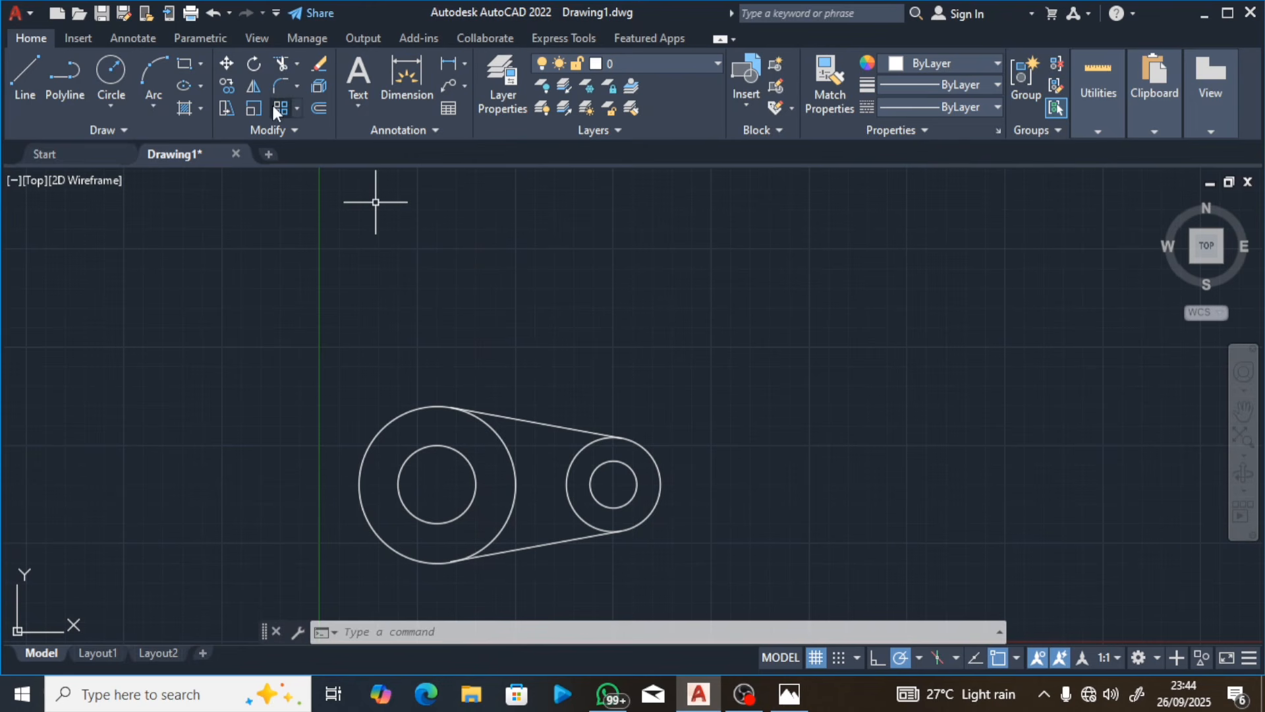
Step: Try trimming the inward-facing arcs of both outer circles between the tangent lines, and undo the trims
{"action": "left_click", "coordinate": [282, 57]}
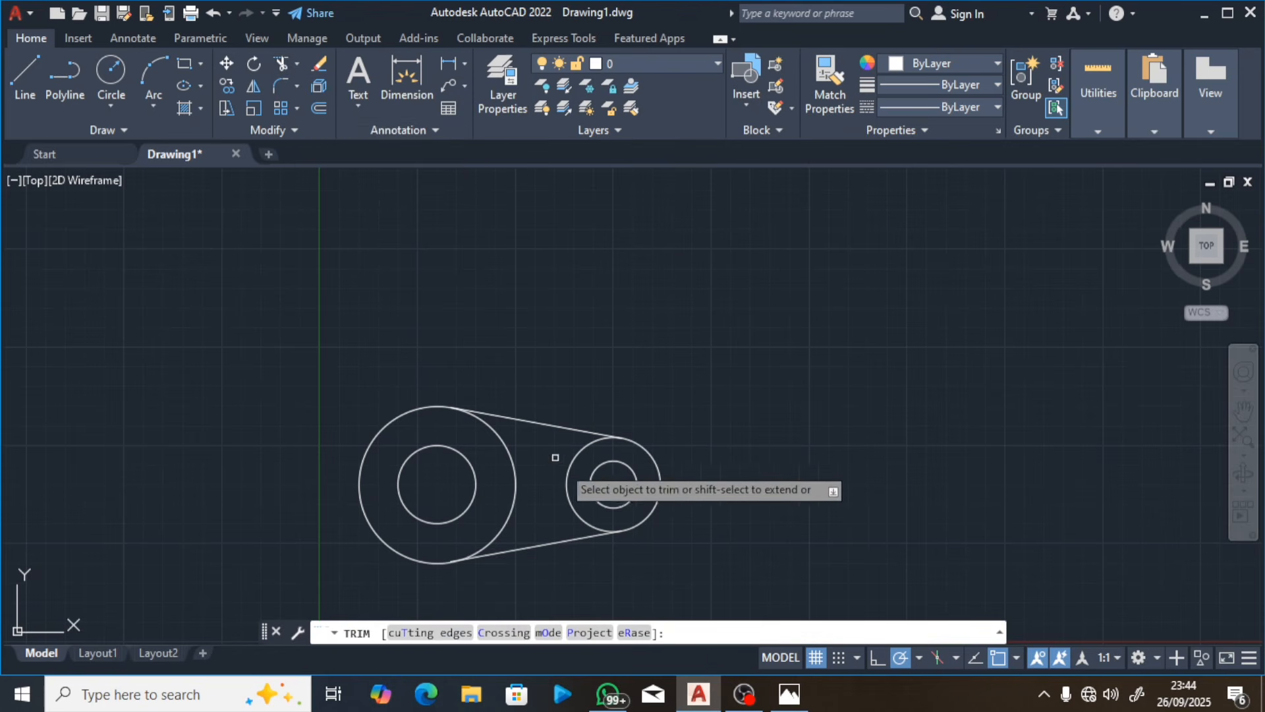
{"action": "left_click", "coordinate": [569, 475]}
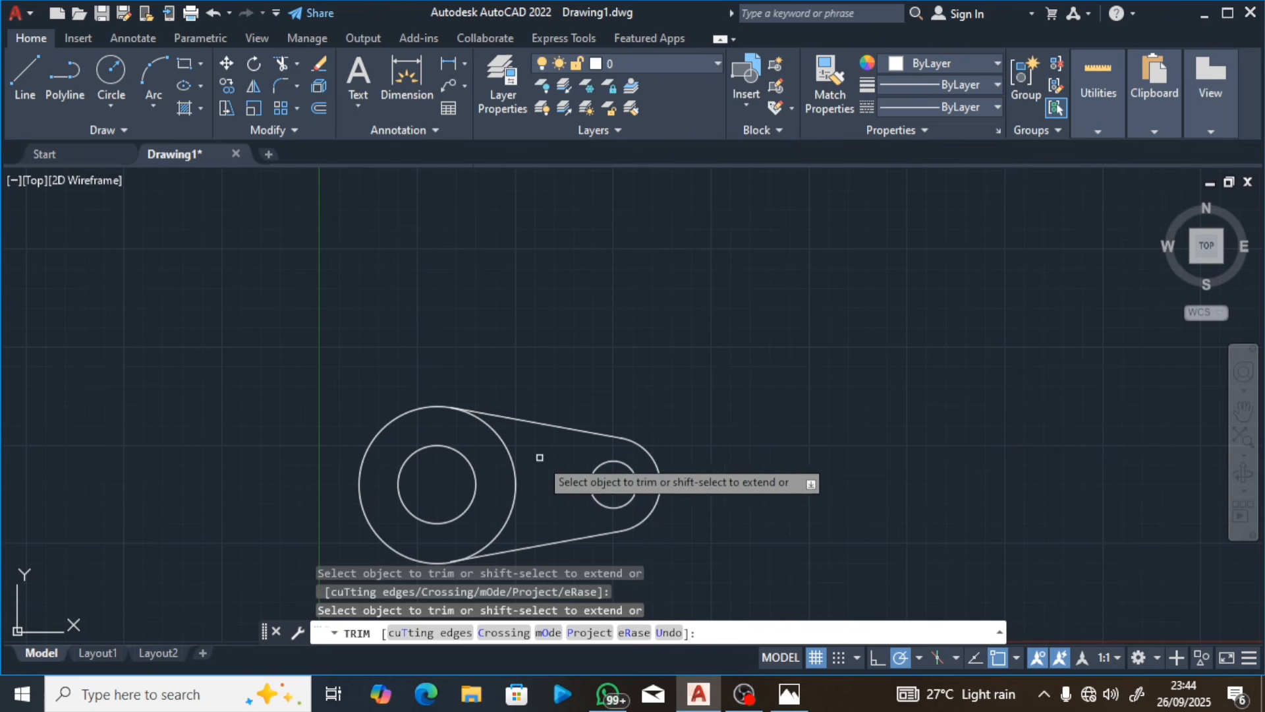
{"action": "left_click", "coordinate": [512, 472]}
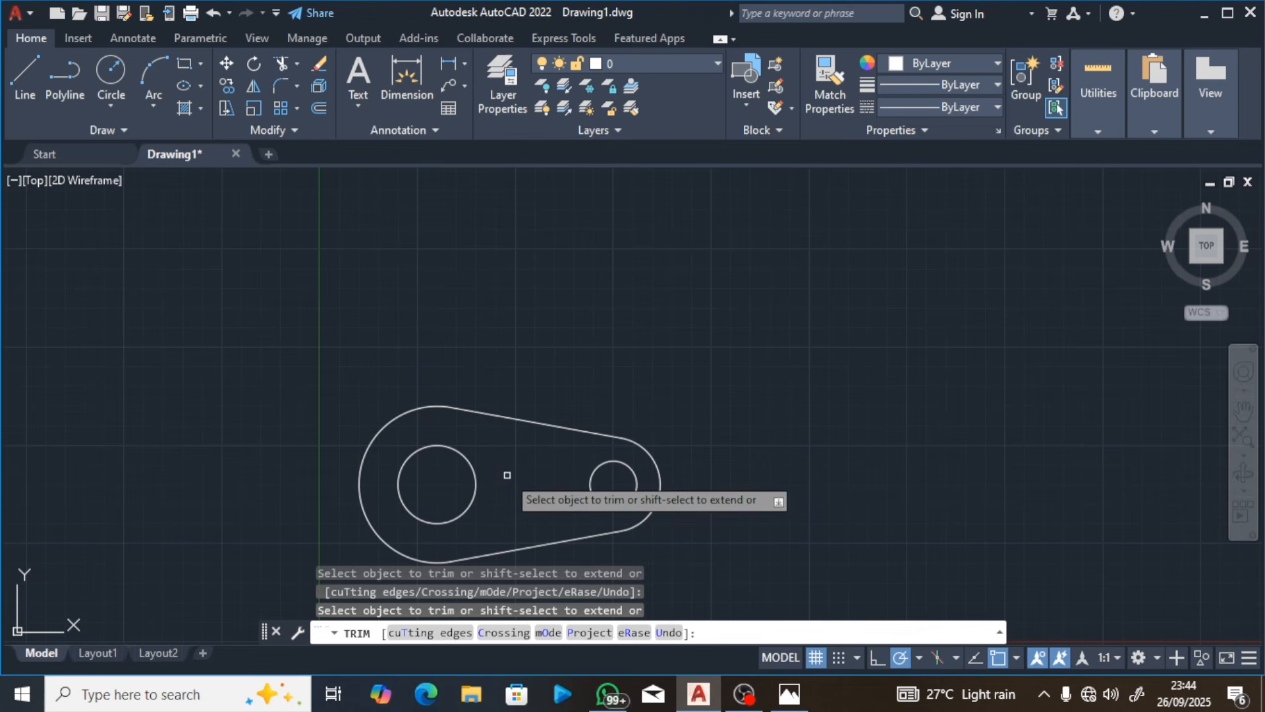
{"action": "key", "text": "Escape"}
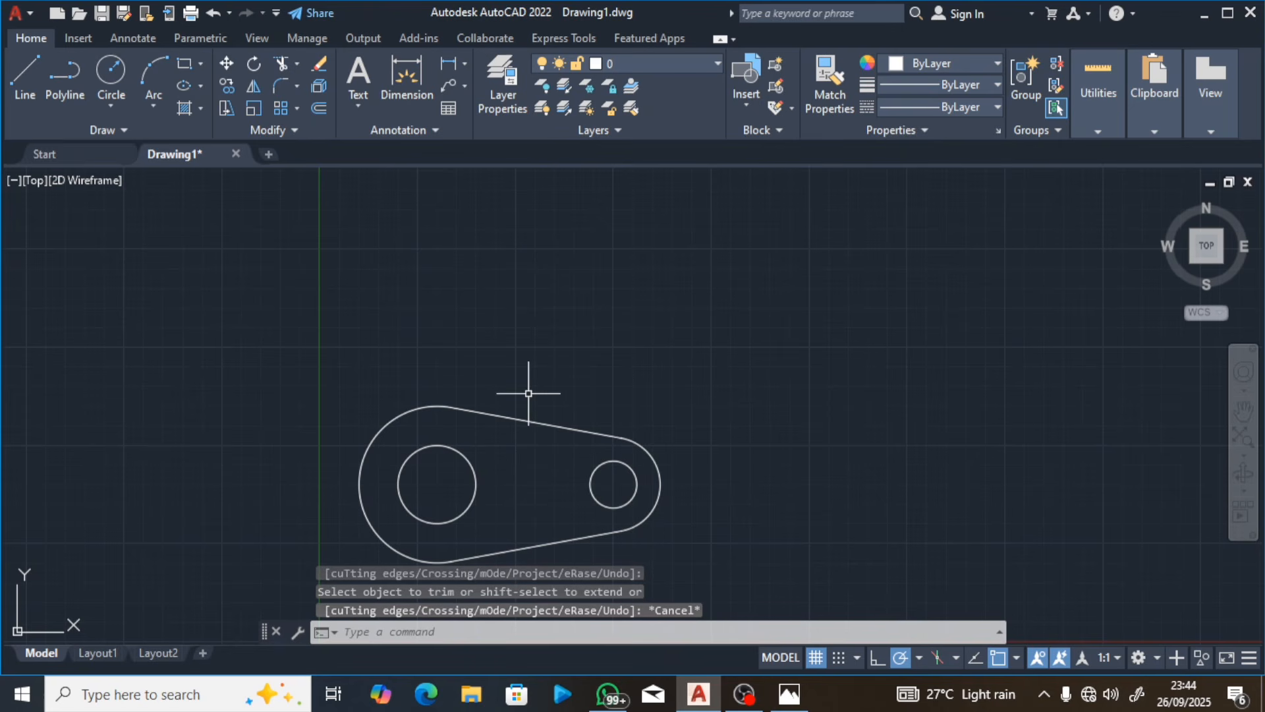
{"action": "key", "text": "ctrl+z"}
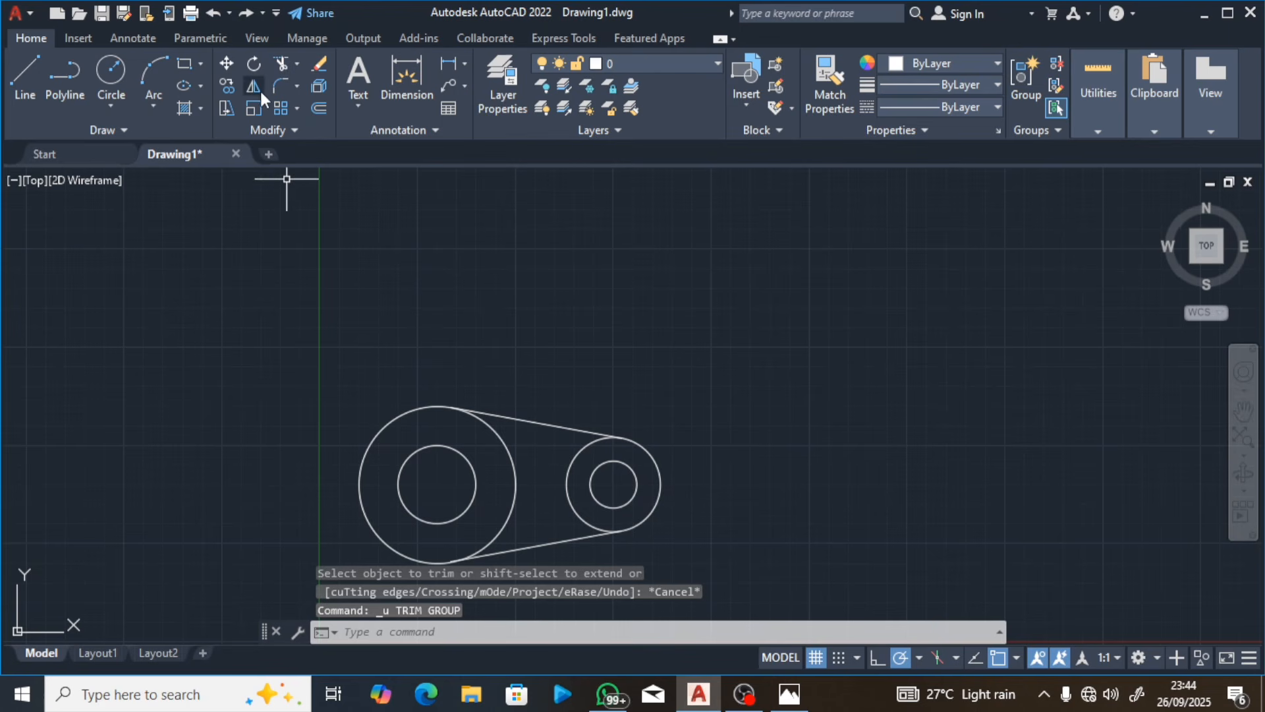
Step: Trim only the right outer circle's inward-facing arc between the tangent lines and compare the flange with the finished figure in Photos
{"action": "left_click", "coordinate": [282, 62]}
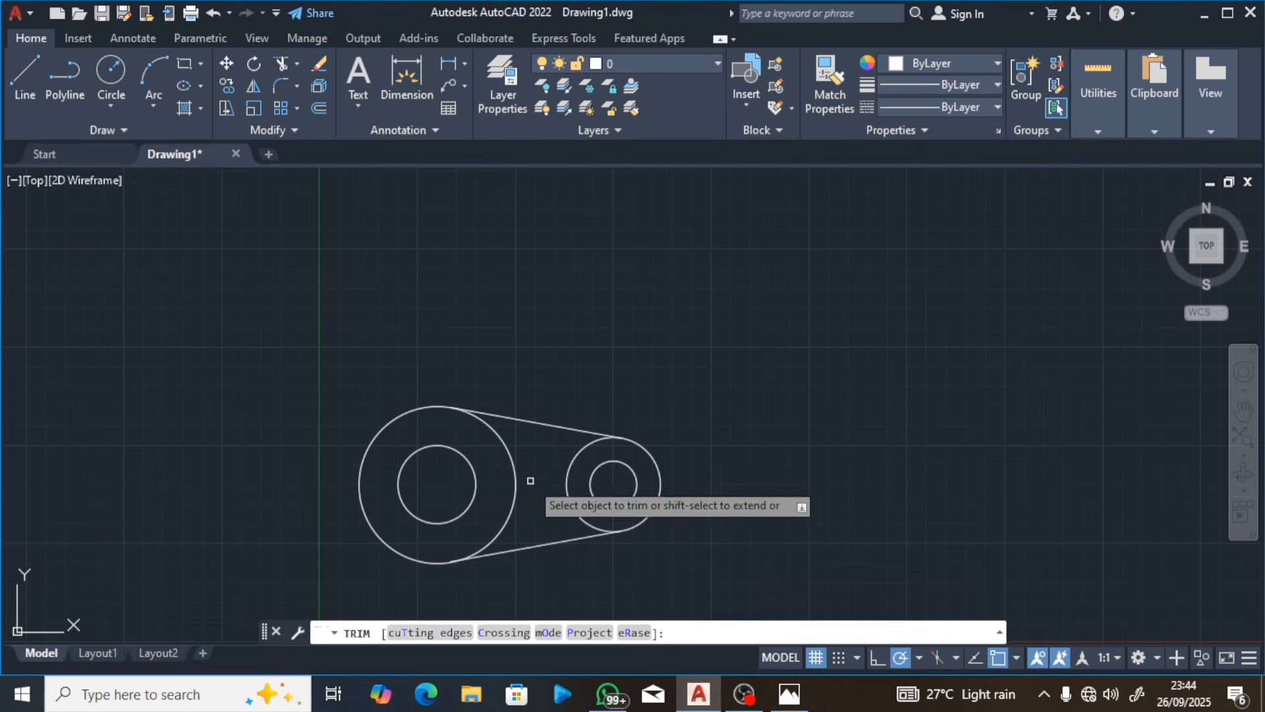
{"action": "left_click", "coordinate": [563, 484]}
{"action": "key", "text": "Return"}
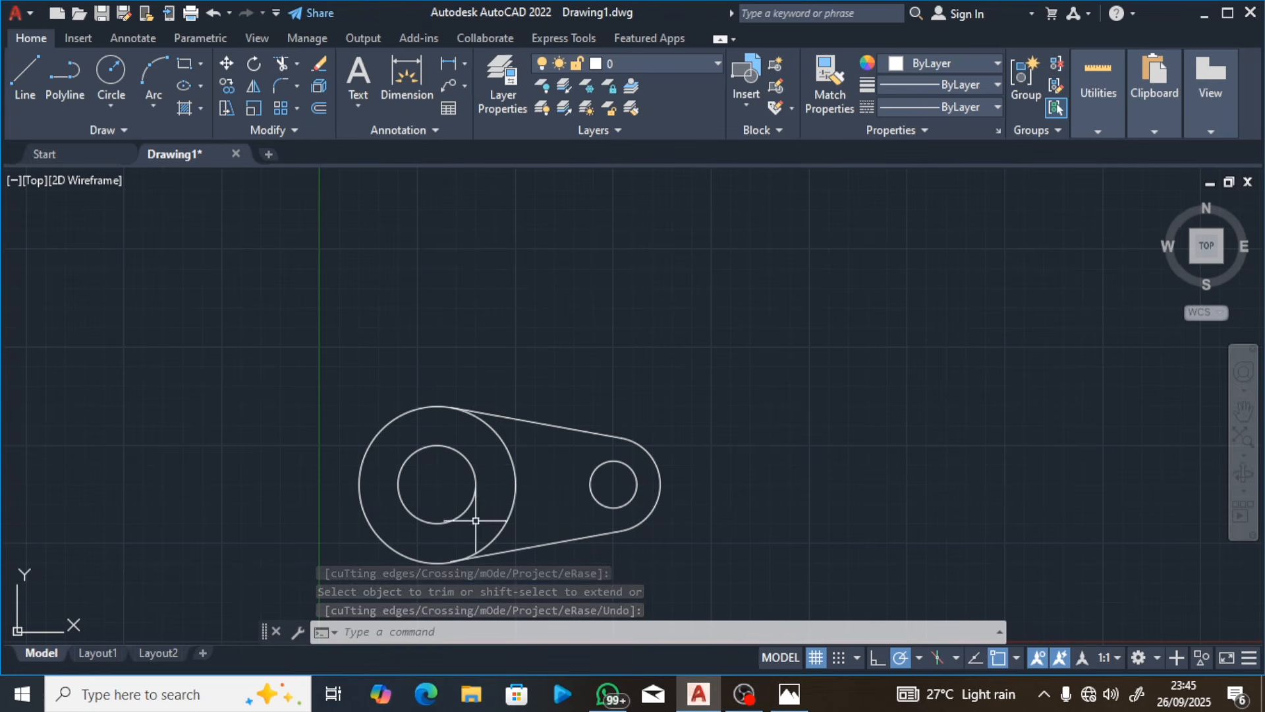
{"action": "left_click", "coordinate": [789, 694]}
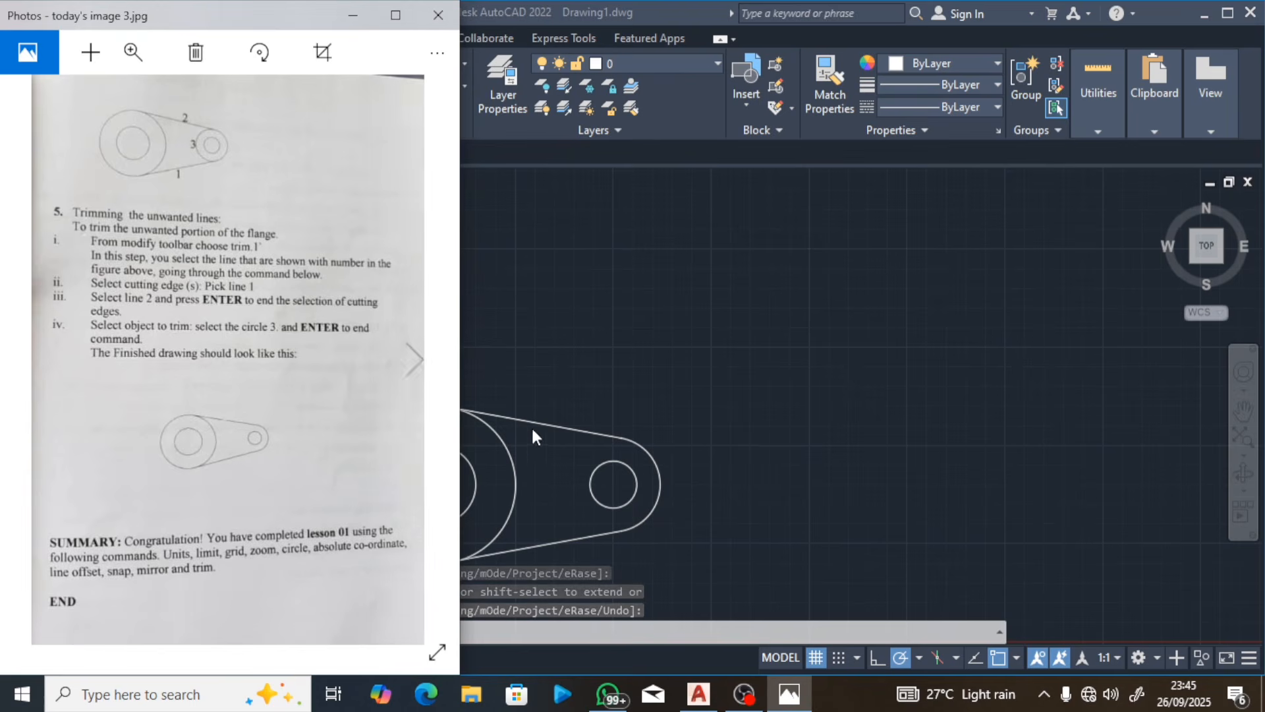
{"action": "left_click", "coordinate": [586, 410]}
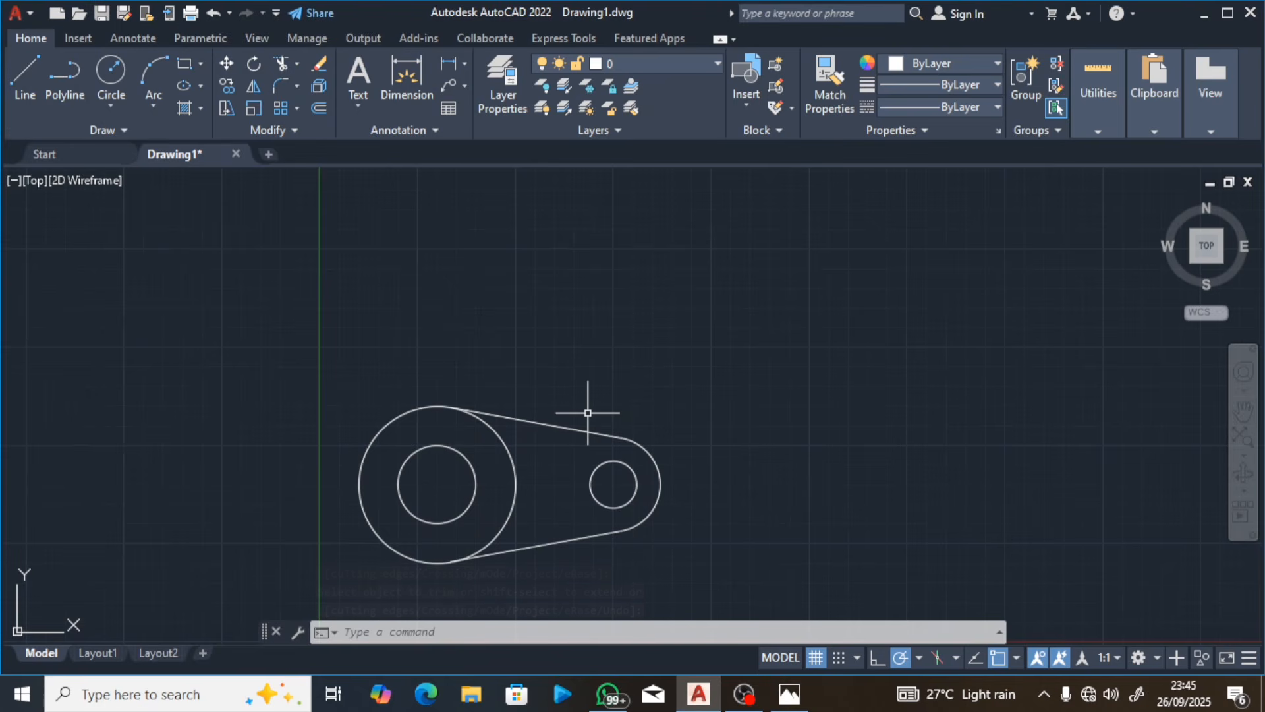